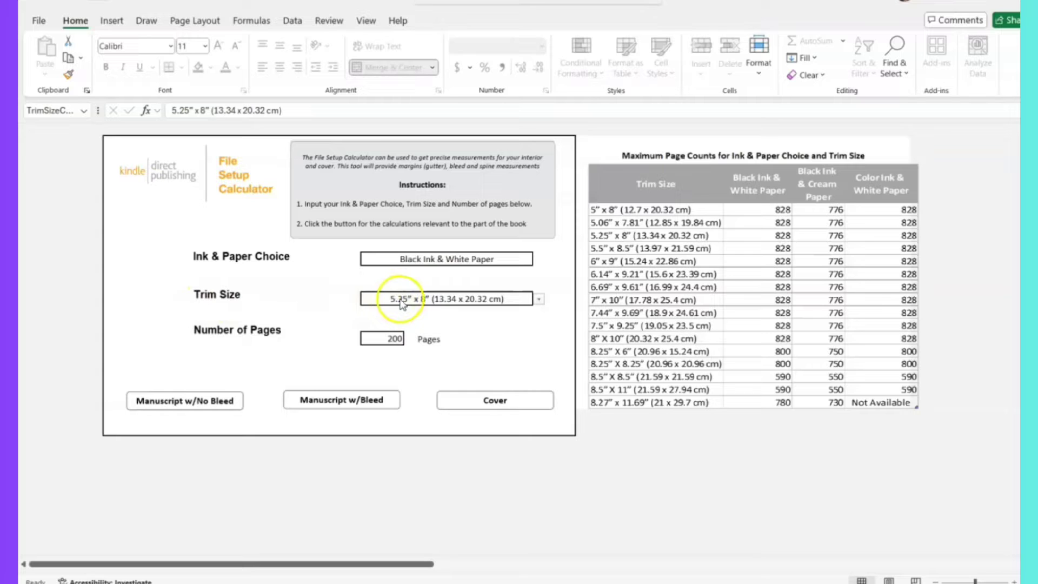
Step: Keep the 5.25 x 8 in trim size and generate the 11.2004 x 8.25 in cover layout
{"action": "key", "text": "alt+Down"}
{"action": "left_click", "coordinate": [425, 302]}
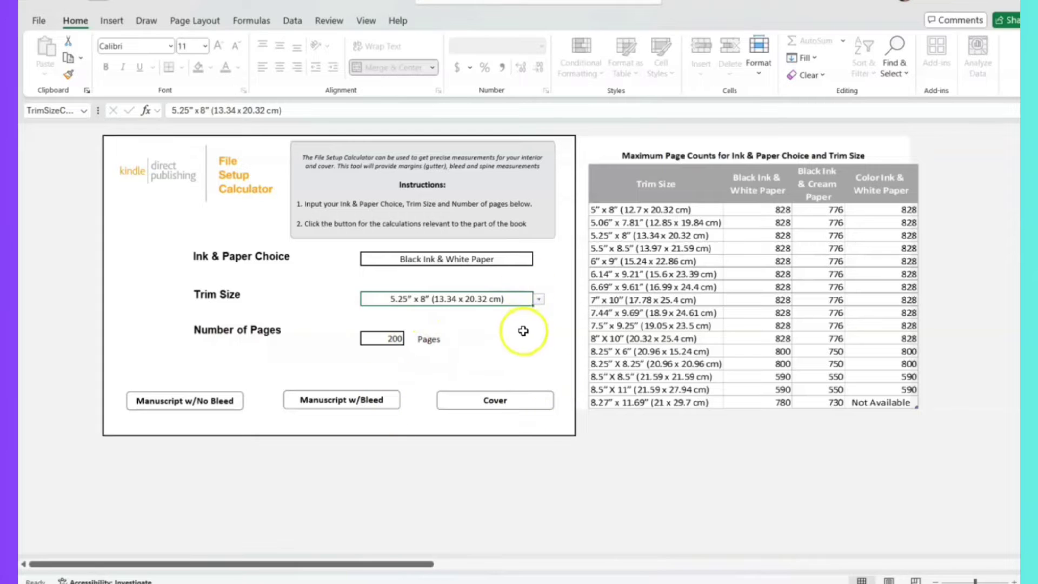
{"action": "left_click", "coordinate": [495, 401]}
{"action": "scroll", "coordinate": [801, 299], "scroll_direction": "down", "scroll_amount": 3}
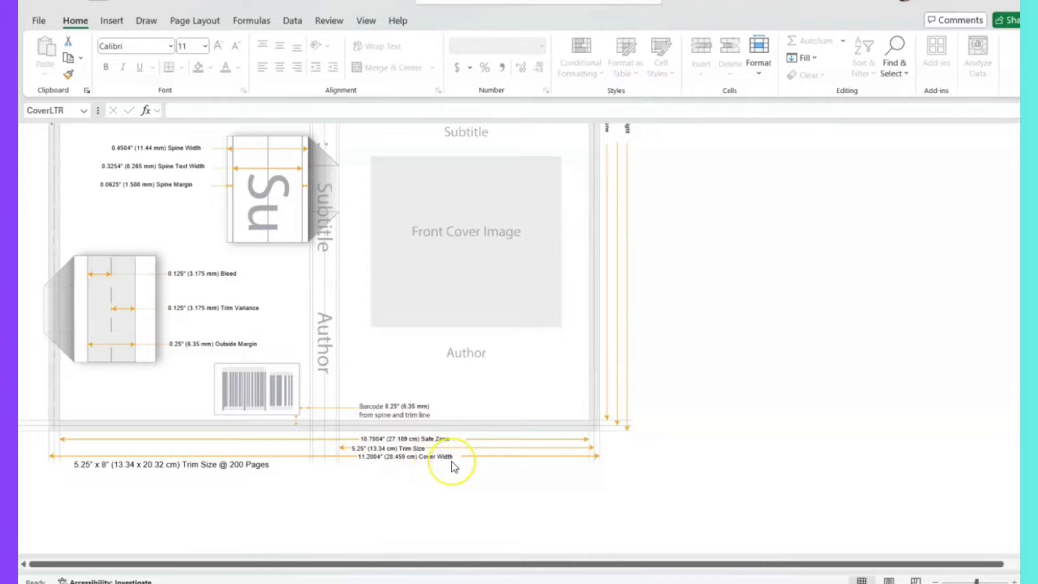
{"action": "scroll", "coordinate": [541, 449], "scroll_direction": "up", "scroll_amount": 3}
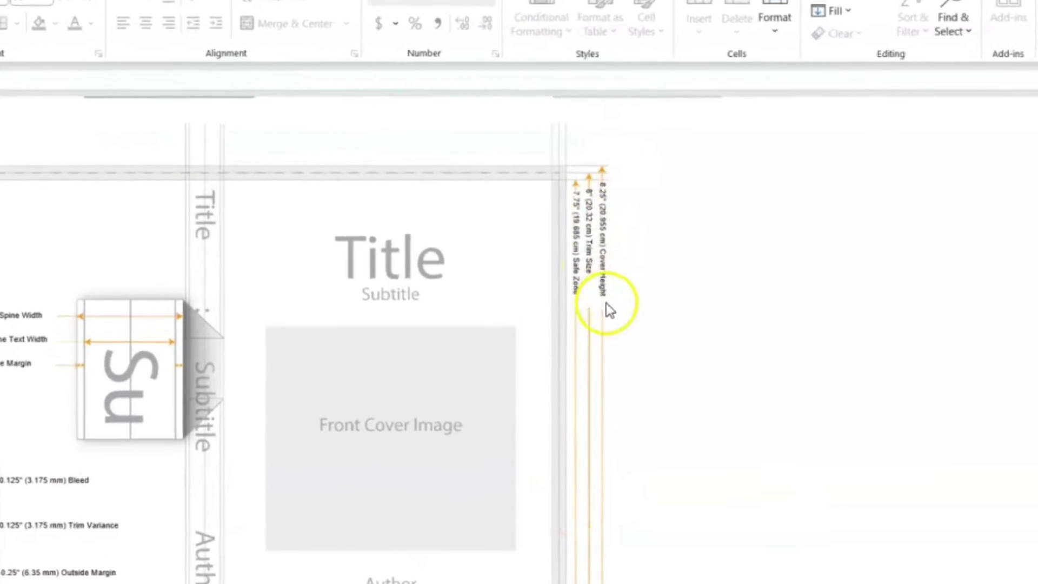
{"action": "scroll", "coordinate": [605, 309], "scroll_direction": "down", "scroll_amount": 5}
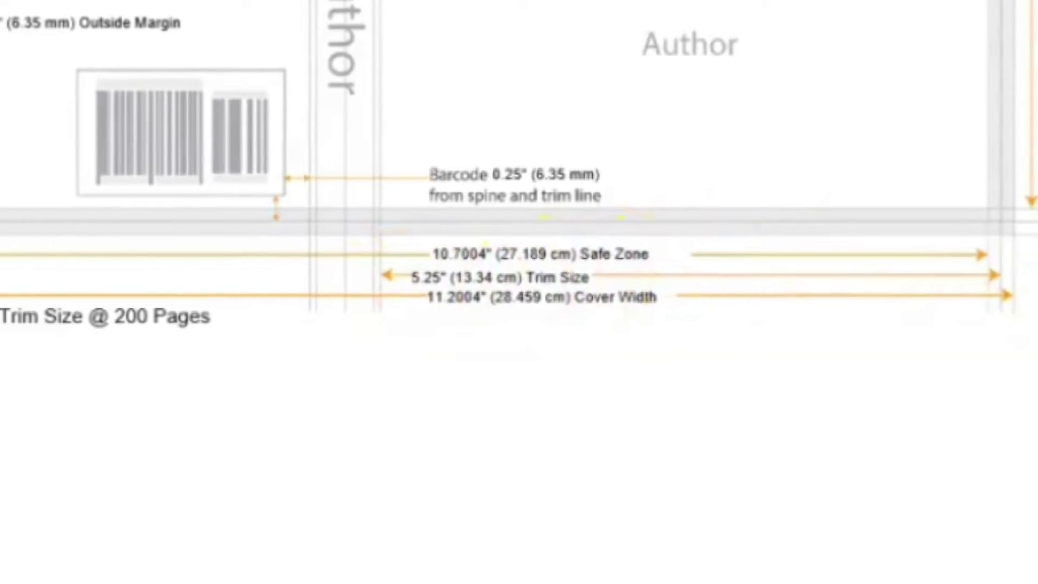
{"action": "scroll", "coordinate": [688, 401], "scroll_direction": "up", "scroll_amount": 5}
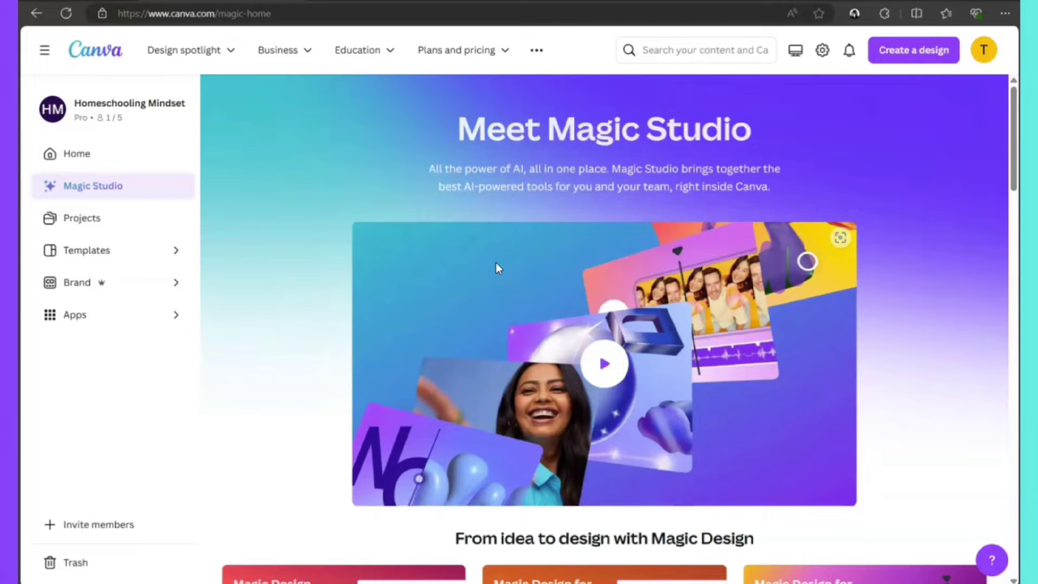
Step: Create a custom Canva design 5.25 in wide by 8.25 in high
{"action": "left_click", "coordinate": [903, 54]}
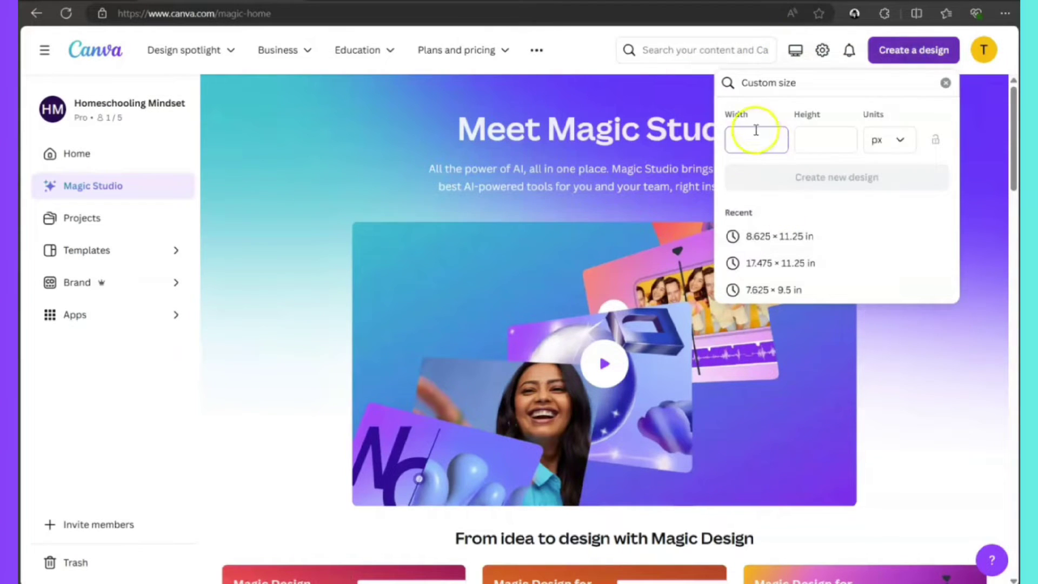
{"action": "left_click", "coordinate": [892, 140]}
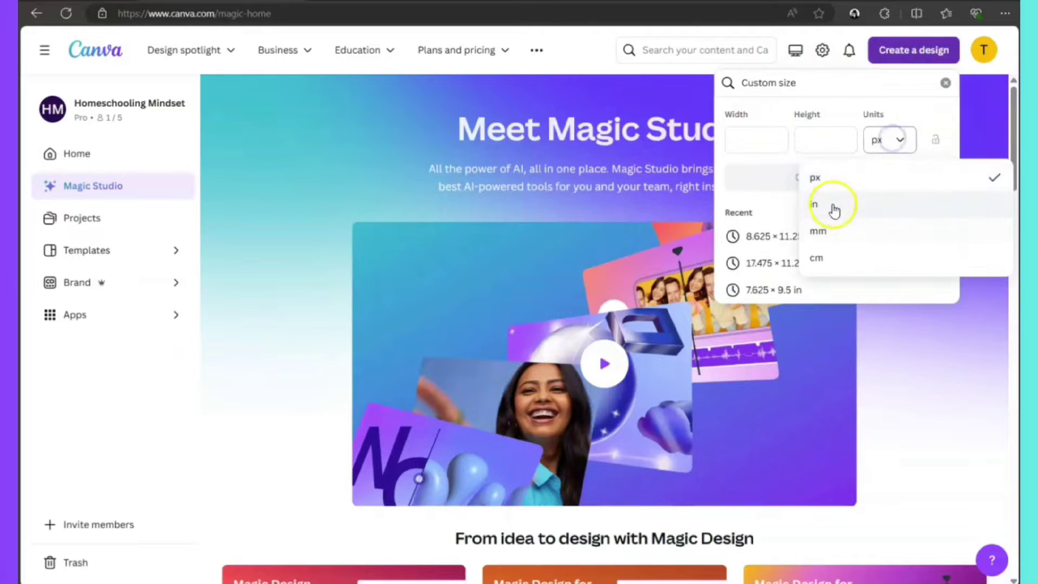
{"action": "left_click", "coordinate": [834, 205]}
{"action": "left_click", "coordinate": [753, 138]}
{"action": "type", "text": "5"}
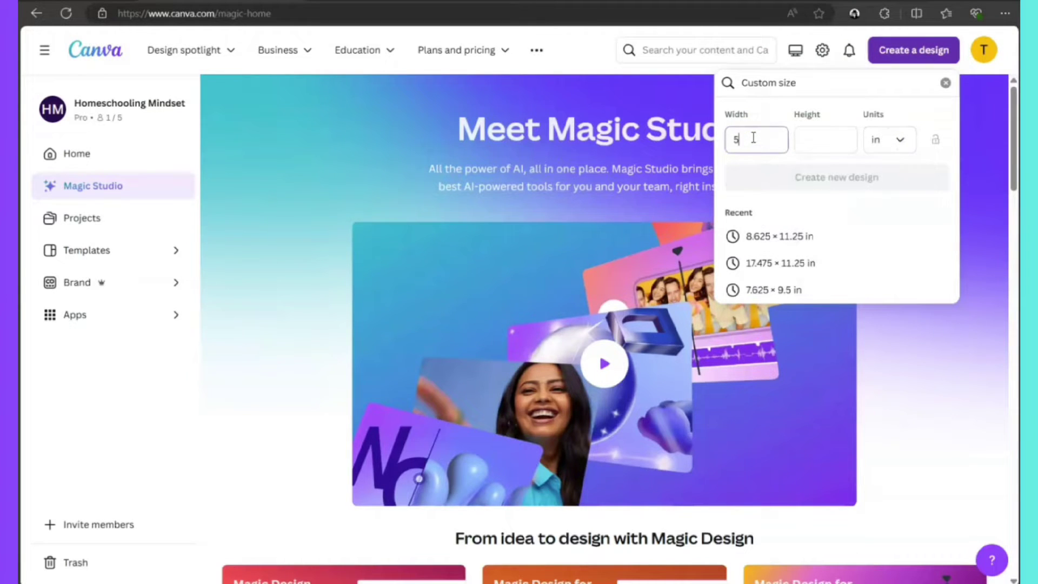
{"action": "type", "text": ".25"}
{"action": "left_click", "coordinate": [796, 140]}
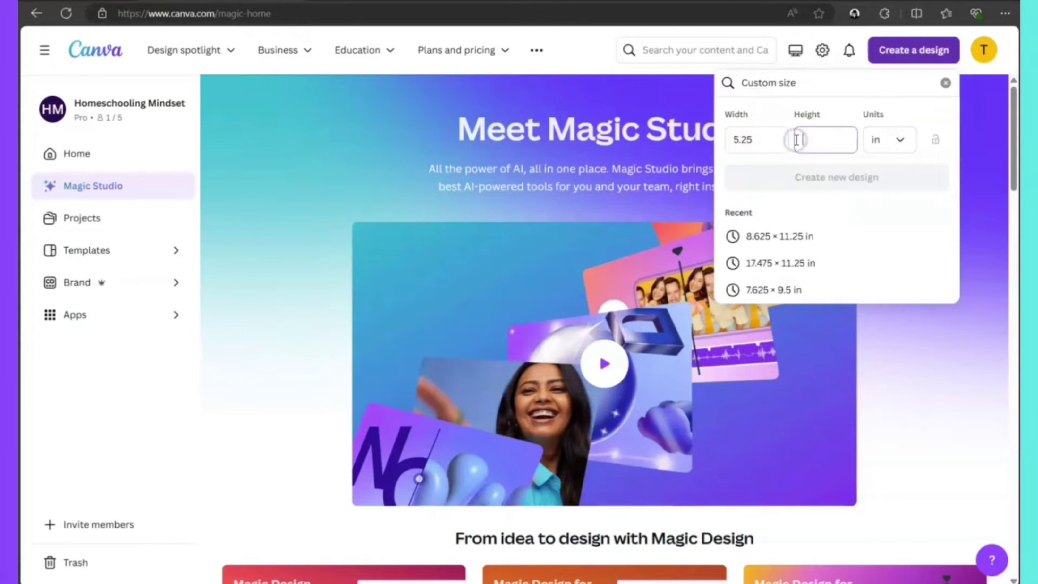
{"action": "type", "text": "8.25"}
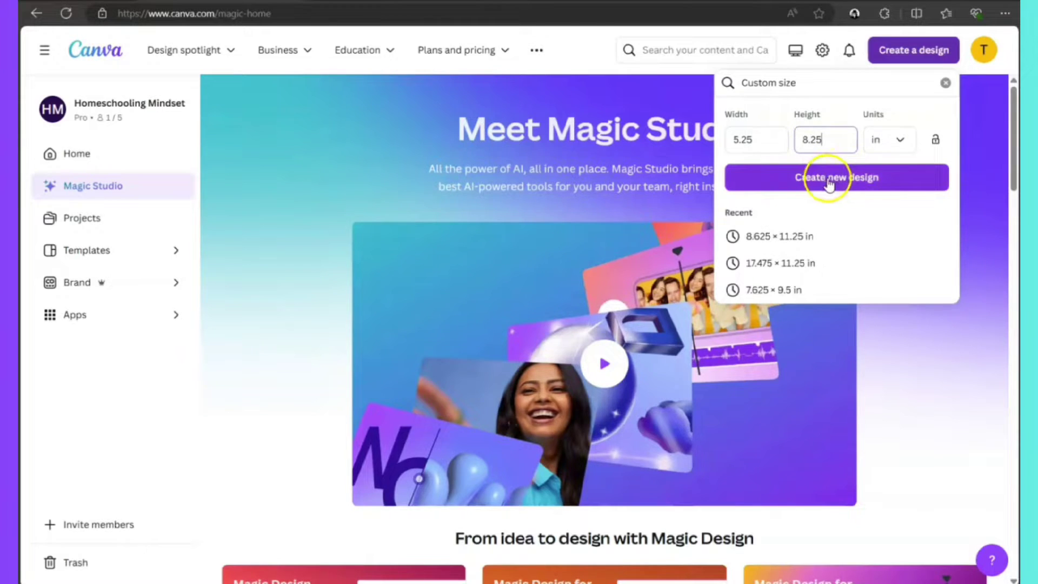
{"action": "left_click", "coordinate": [825, 177]}
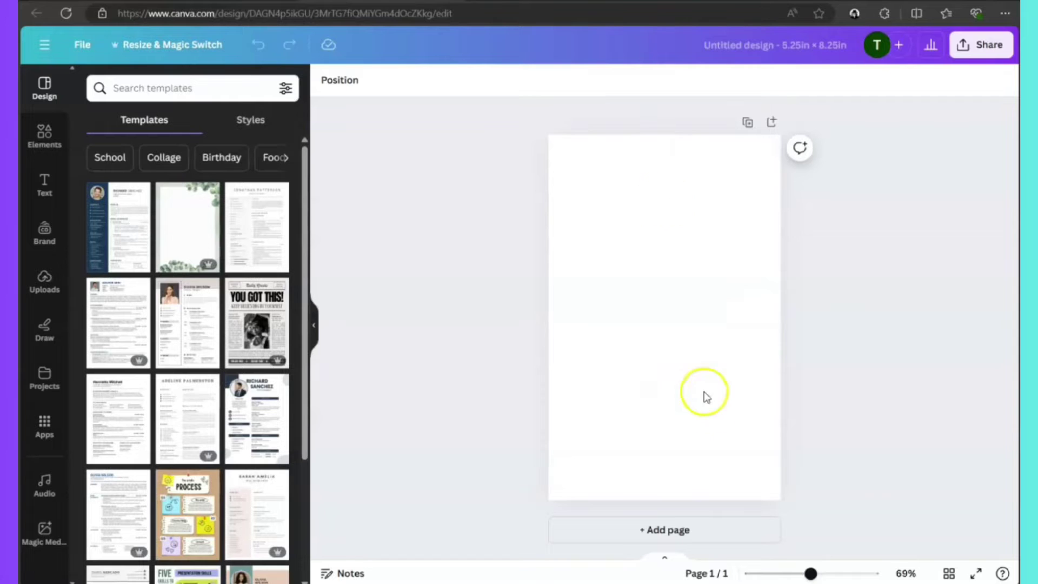
Step: Add a second page and give page 1 an aqua blue background
{"action": "left_click", "coordinate": [672, 529]}
{"action": "scroll", "coordinate": [665, 368], "scroll_direction": "up", "scroll_amount": 5}
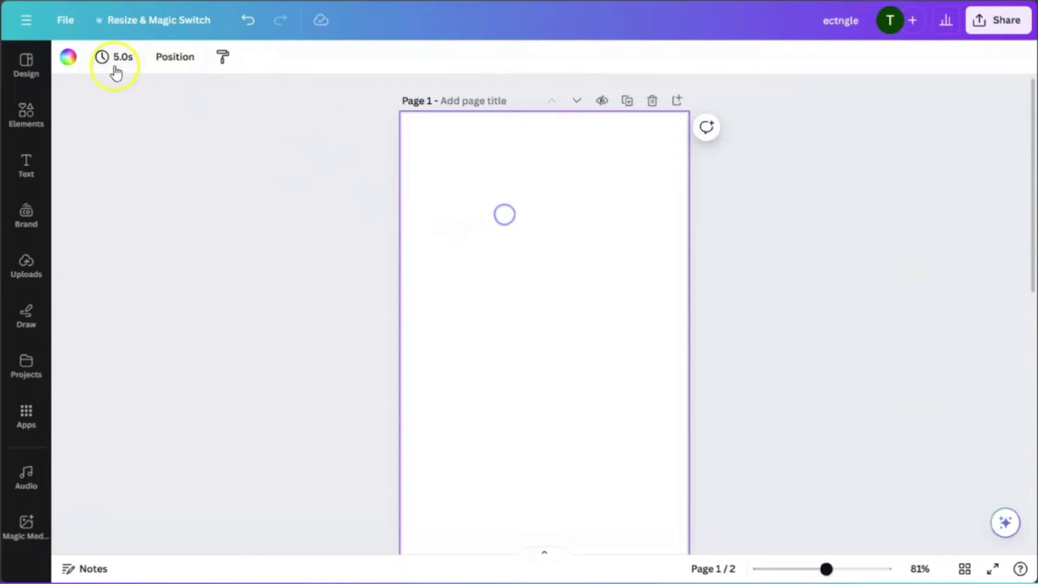
{"action": "left_click", "coordinate": [69, 56]}
{"action": "scroll", "coordinate": [162, 432], "scroll_direction": "down", "scroll_amount": 2}
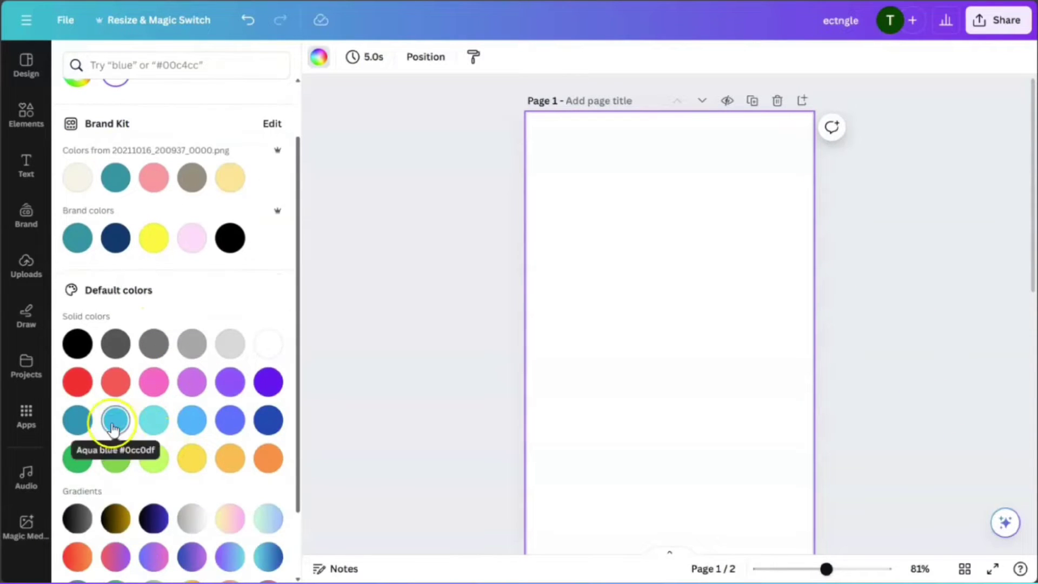
{"action": "left_click", "coordinate": [114, 427]}
Step: Add a tall rectangle outline from the Elements search for 'rectangle outline'
{"action": "left_click", "coordinate": [26, 114]}
{"action": "left_click", "coordinate": [209, 64]}
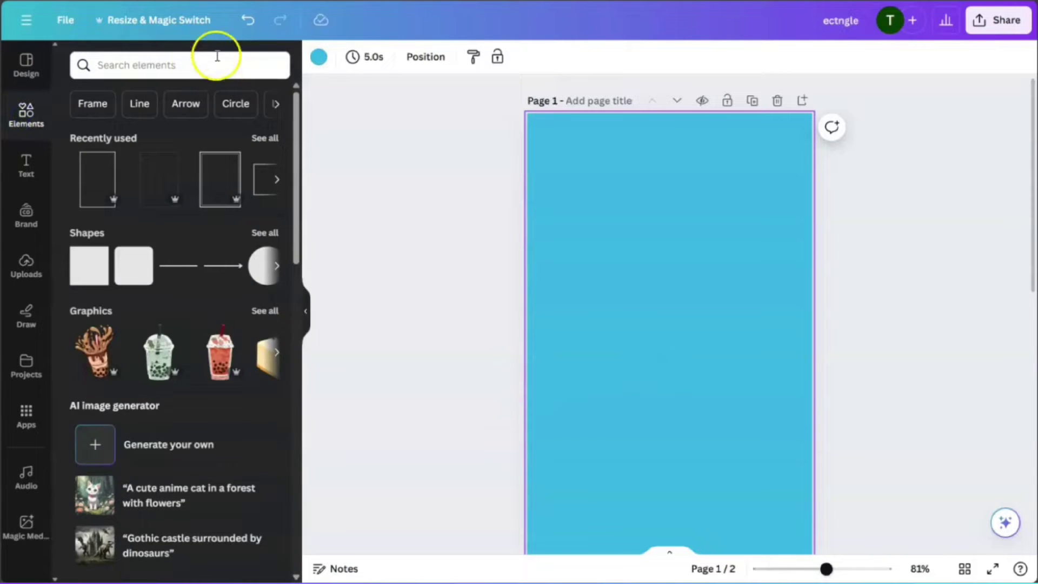
{"action": "left_click", "coordinate": [108, 124]}
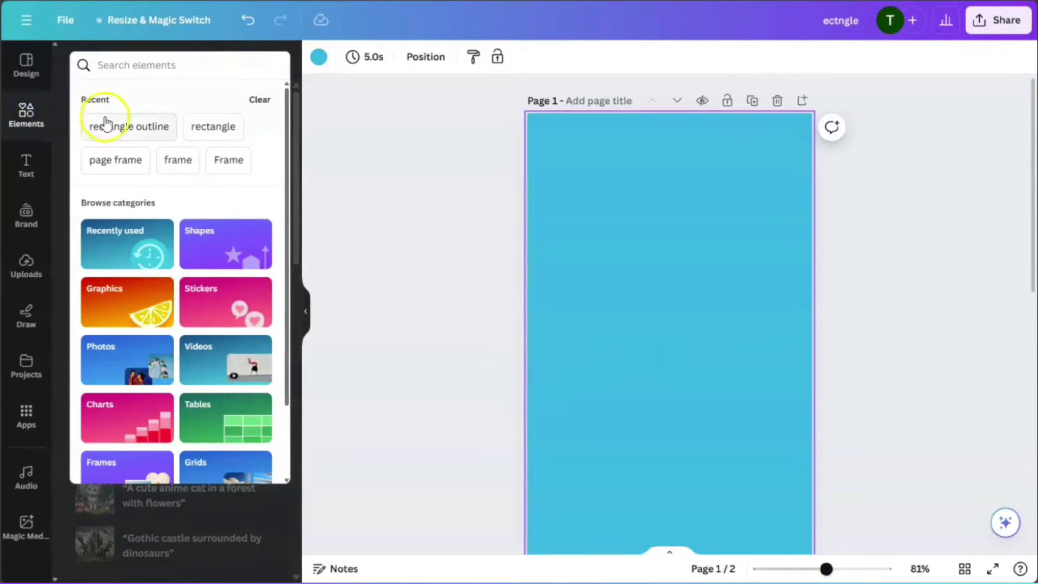
{"action": "left_click", "coordinate": [267, 172]}
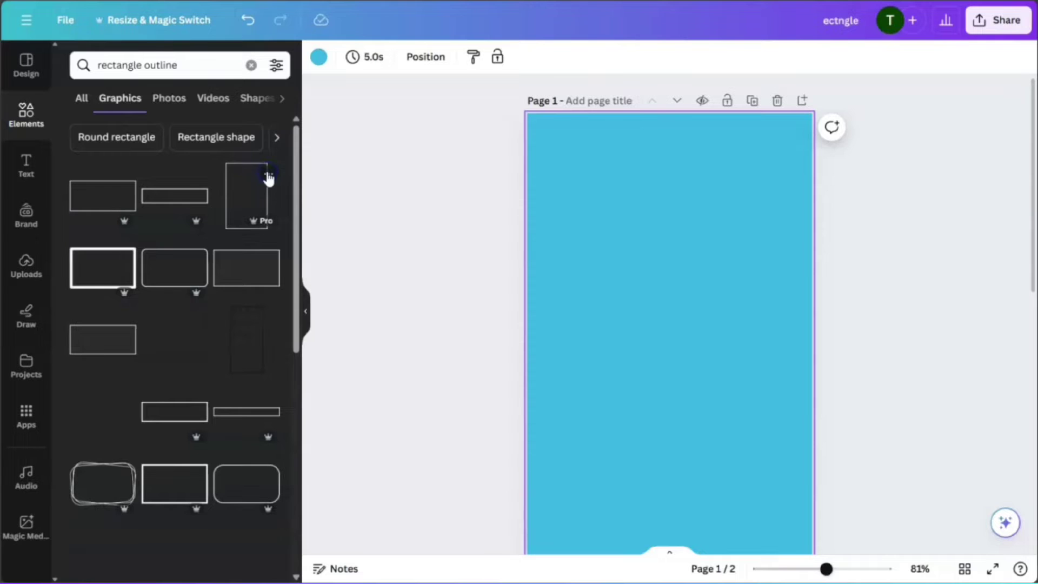
{"action": "left_click", "coordinate": [231, 204]}
Step: Move and enlarge the rectangle outline so it frames page 1
{"action": "left_click_drag", "start_coordinate": [651, 296], "coordinate": [629, 230]}
{"action": "left_click_drag", "start_coordinate": [673, 319], "coordinate": [795, 536]}
{"action": "left_click", "coordinate": [788, 478]}
{"action": "left_click", "coordinate": [630, 307]}
{"action": "scroll", "coordinate": [744, 327], "scroll_direction": "down", "scroll_amount": 3}
{"action": "left_click", "coordinate": [894, 378]}
{"action": "scroll", "coordinate": [874, 312], "scroll_direction": "up", "scroll_amount": 3}
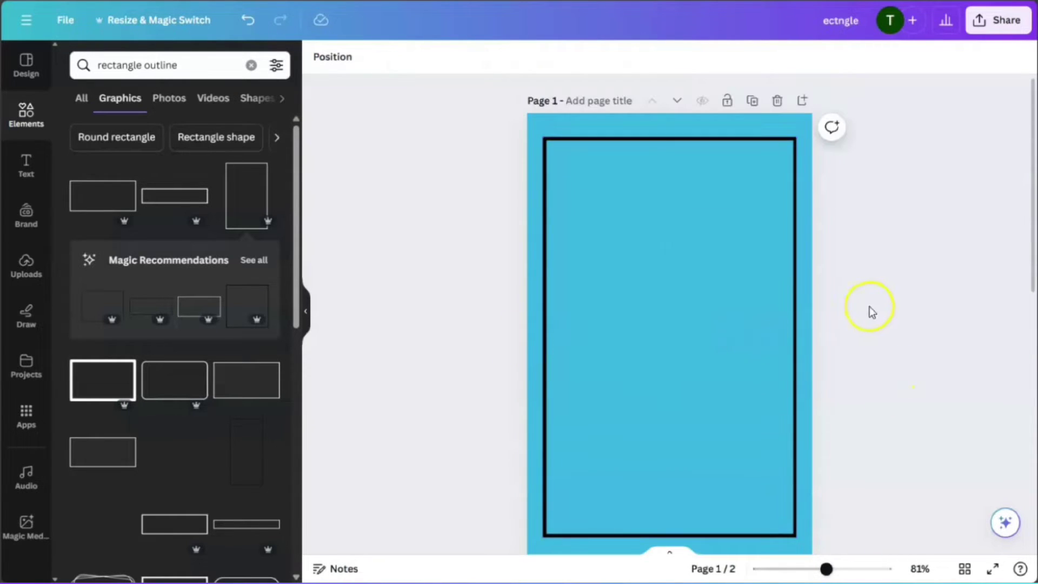
{"action": "left_click", "coordinate": [24, 172]}
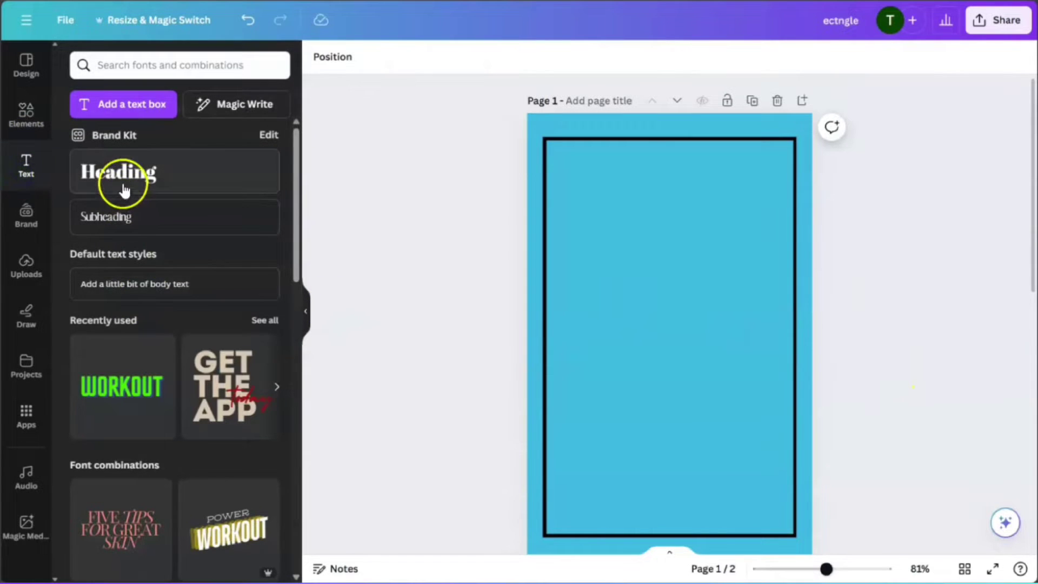
Step: Add an enlarged 'Emotional' heading at the page's top left and duplicate it below
{"action": "left_click", "coordinate": [122, 183]}
{"action": "left_click", "coordinate": [625, 218]}
{"action": "left_click", "coordinate": [669, 334]}
{"action": "left_click_drag", "start_coordinate": [669, 333], "coordinate": [622, 197]}
{"action": "left_click_drag", "start_coordinate": [679, 212], "coordinate": [783, 269]}
{"action": "key", "text": "ctrl+d"}
{"action": "left_click_drag", "start_coordinate": [643, 227], "coordinate": [650, 261]}
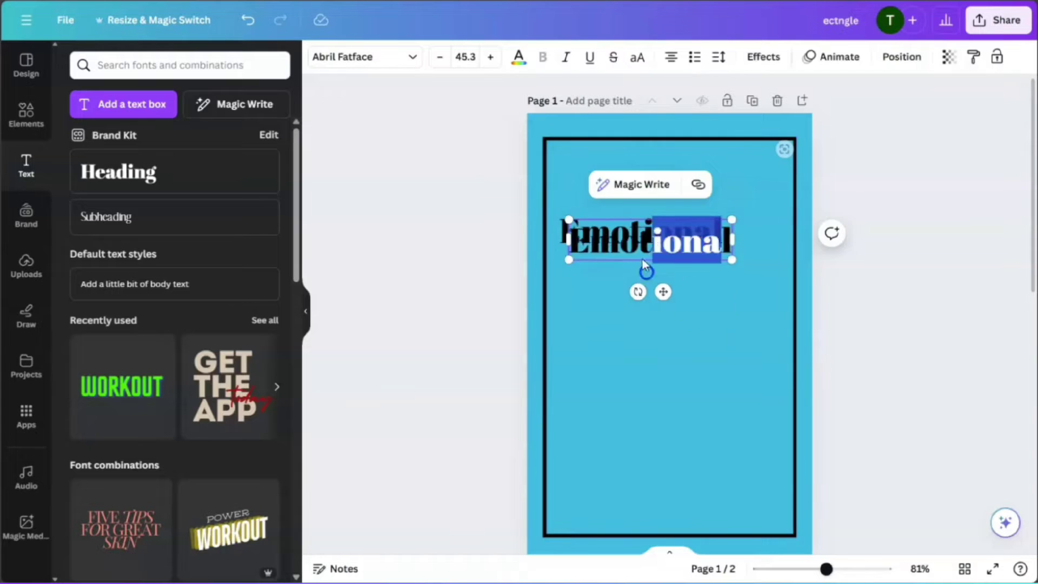
Step: Make the top heading white and change the yellow copy's text to 'Intelligence'
{"action": "left_click", "coordinate": [518, 57]}
{"action": "left_click", "coordinate": [192, 528]}
{"action": "left_click", "coordinate": [625, 238]}
{"action": "left_click", "coordinate": [192, 141]}
{"action": "double_click", "coordinate": [643, 267]}
{"action": "type", "text": "Intelligence"}
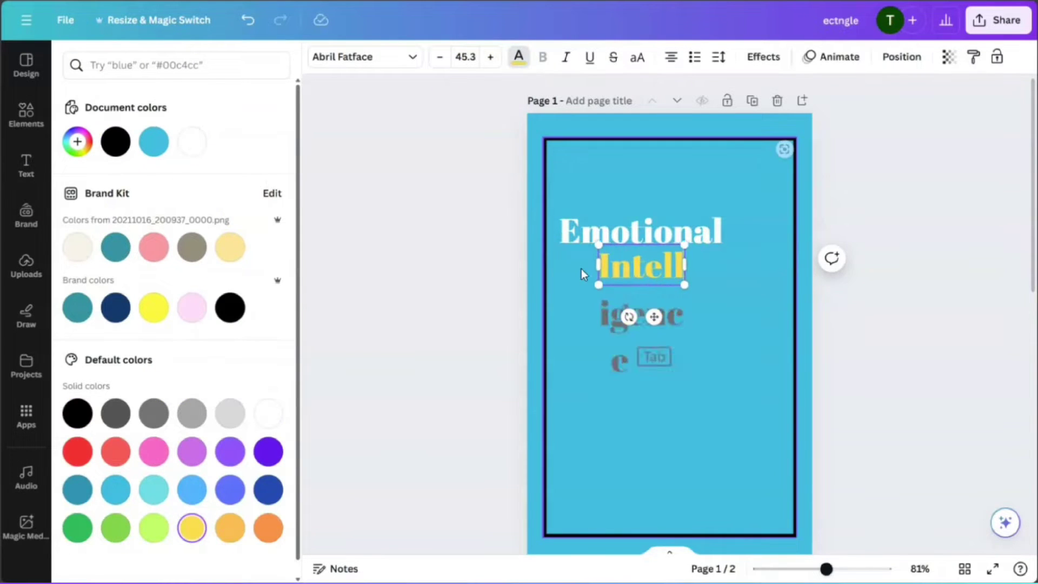
{"action": "left_click", "coordinate": [714, 391]}
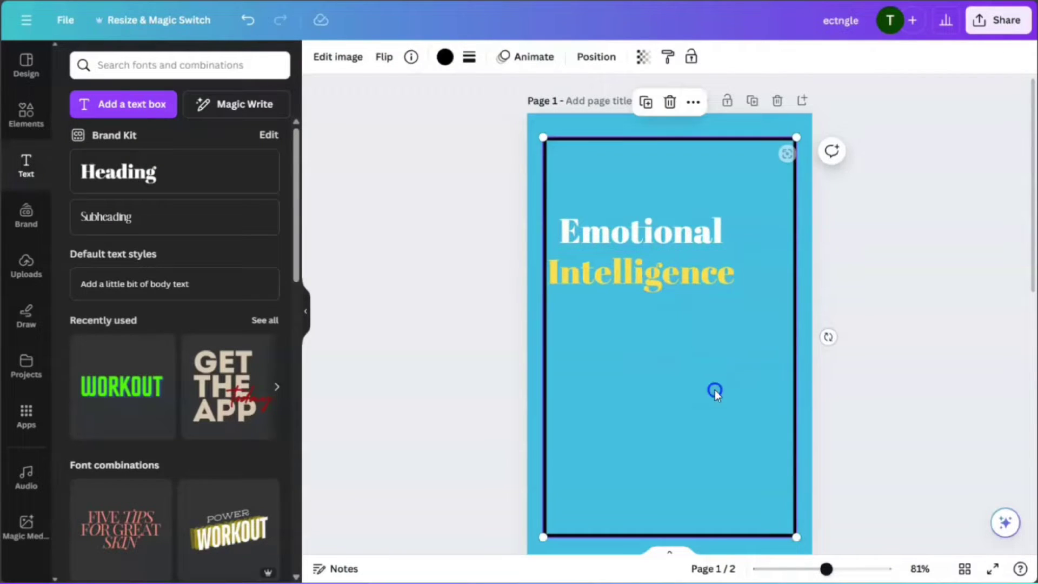
{"action": "left_click_drag", "start_coordinate": [656, 274], "coordinate": [669, 276]}
Step: Add a large yellow gear-brain head graphic from a 'head' element search
{"action": "left_click", "coordinate": [715, 409]}
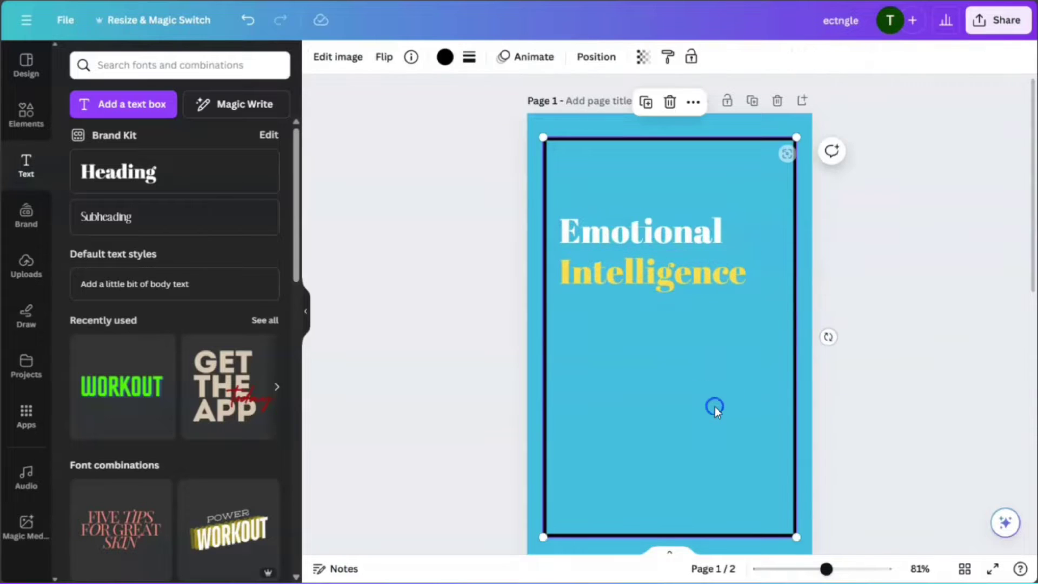
{"action": "left_click", "coordinate": [25, 114]}
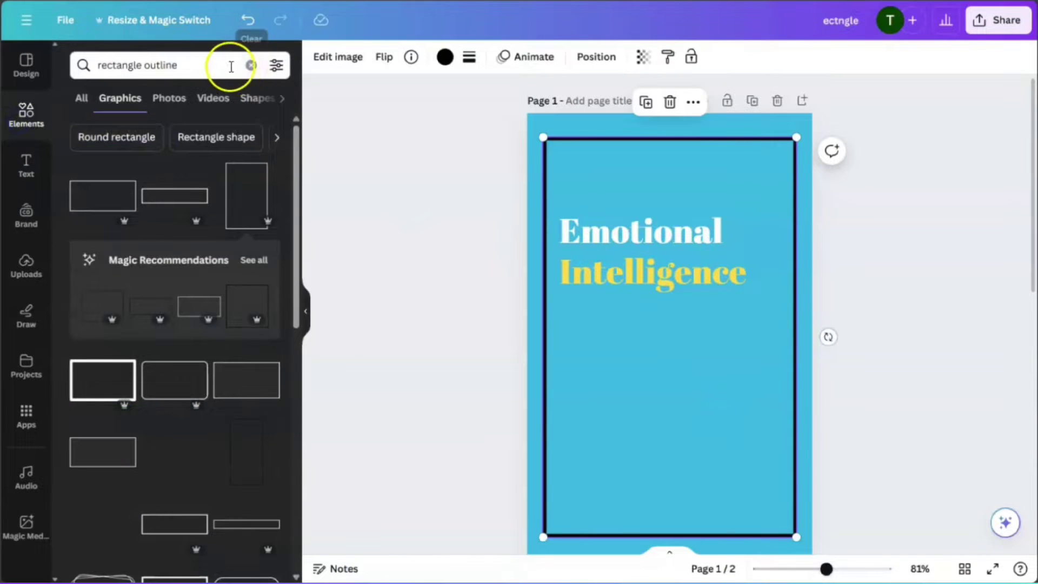
{"action": "left_click", "coordinate": [251, 65]}
{"action": "left_click", "coordinate": [207, 66]}
{"action": "type", "text": "head"}
{"action": "key", "text": "Return"}
{"action": "scroll", "coordinate": [213, 355], "scroll_direction": "down", "scroll_amount": 4}
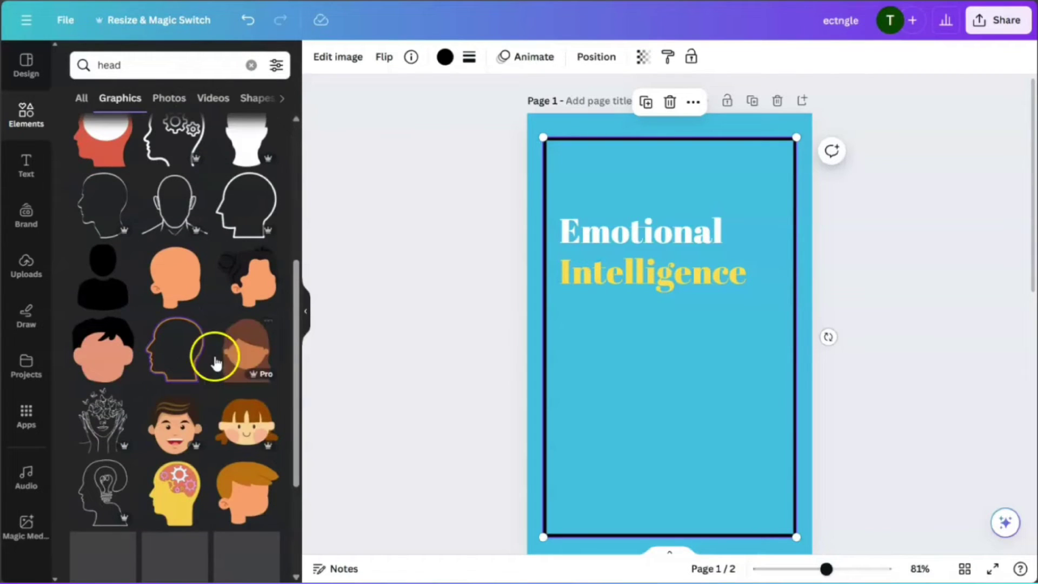
{"action": "scroll", "coordinate": [239, 411], "scroll_direction": "down", "scroll_amount": 3}
{"action": "left_click", "coordinate": [165, 358]}
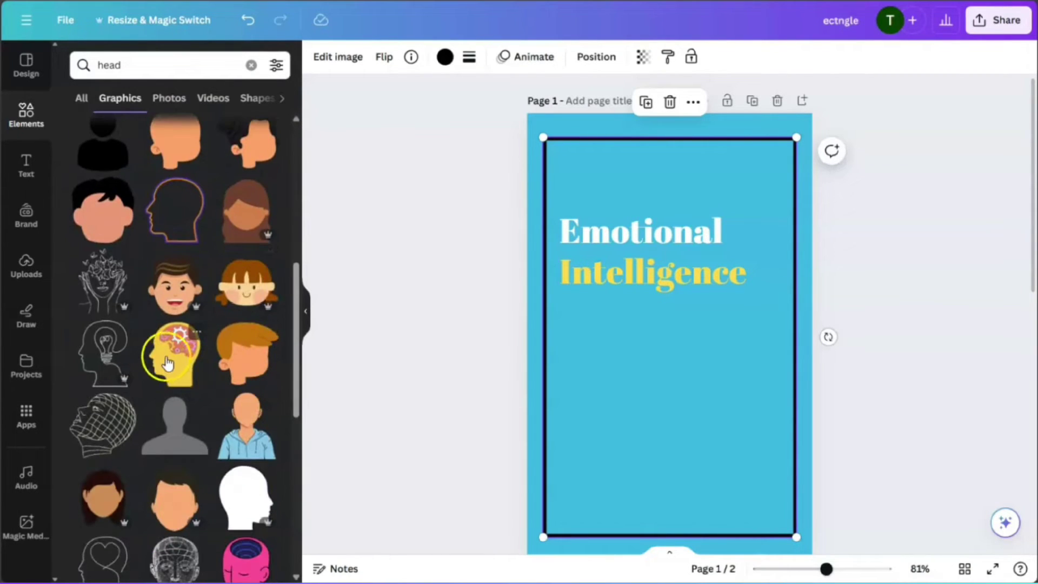
{"action": "left_click_drag", "start_coordinate": [680, 398], "coordinate": [757, 468]}
{"action": "left_click_drag", "start_coordinate": [670, 387], "coordinate": [619, 315]}
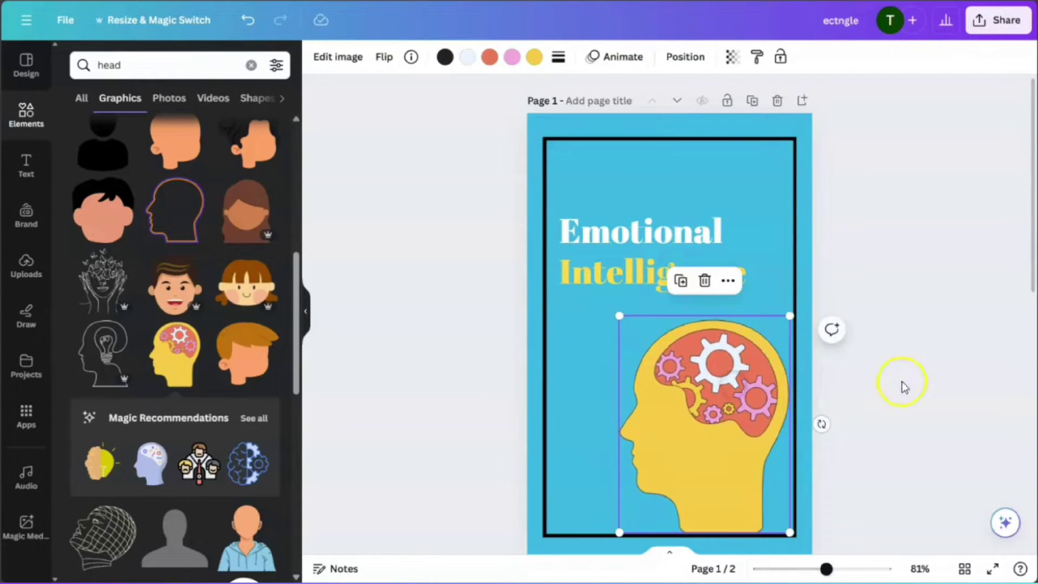
Step: Set Intelligence to the yellow document colour and raise Emotional higher on the cover
{"action": "left_click", "coordinate": [627, 277]}
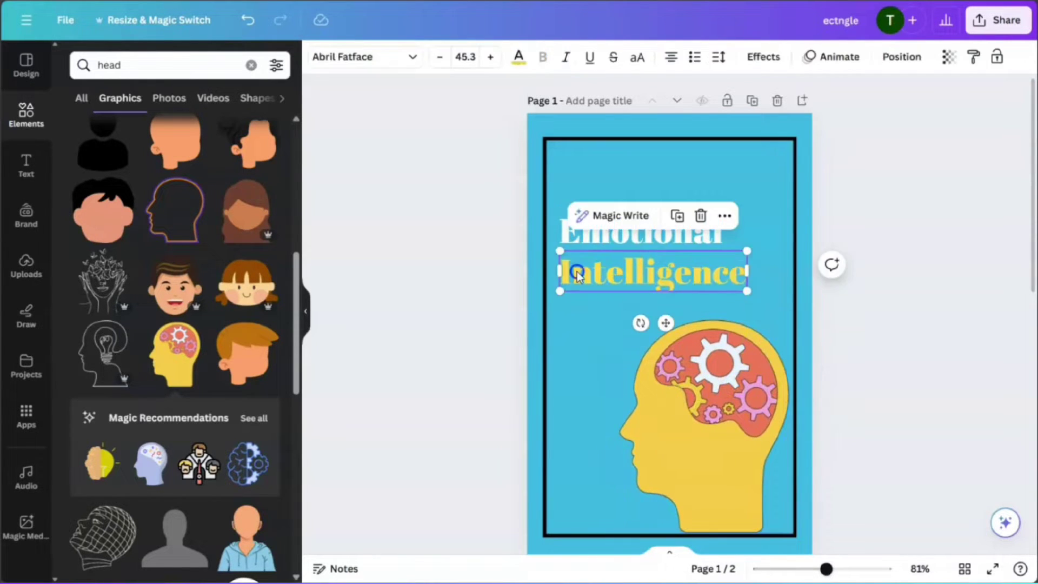
{"action": "left_click", "coordinate": [519, 56]}
{"action": "left_click", "coordinate": [115, 179]}
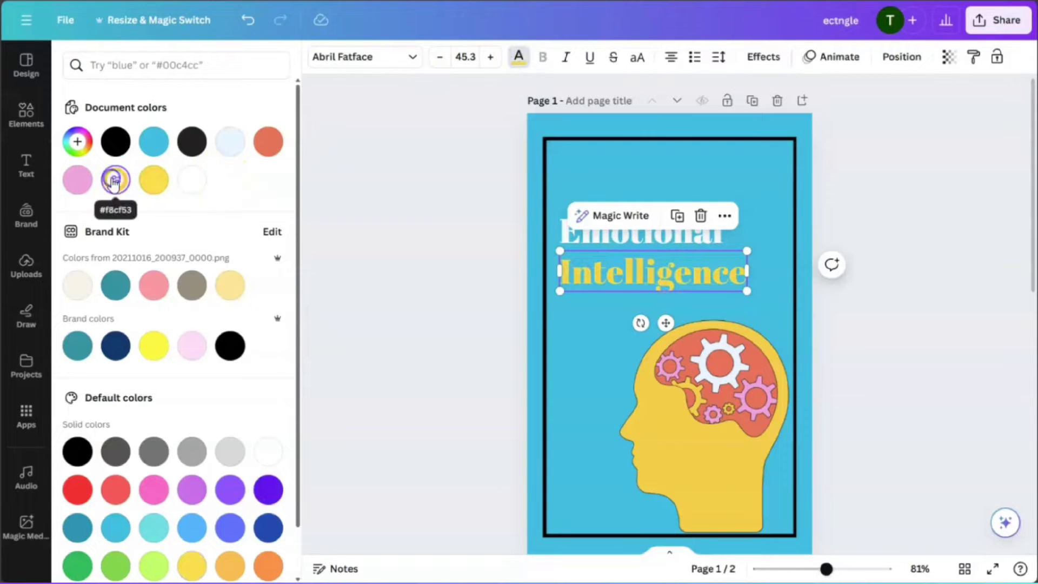
{"action": "left_click", "coordinate": [838, 340]}
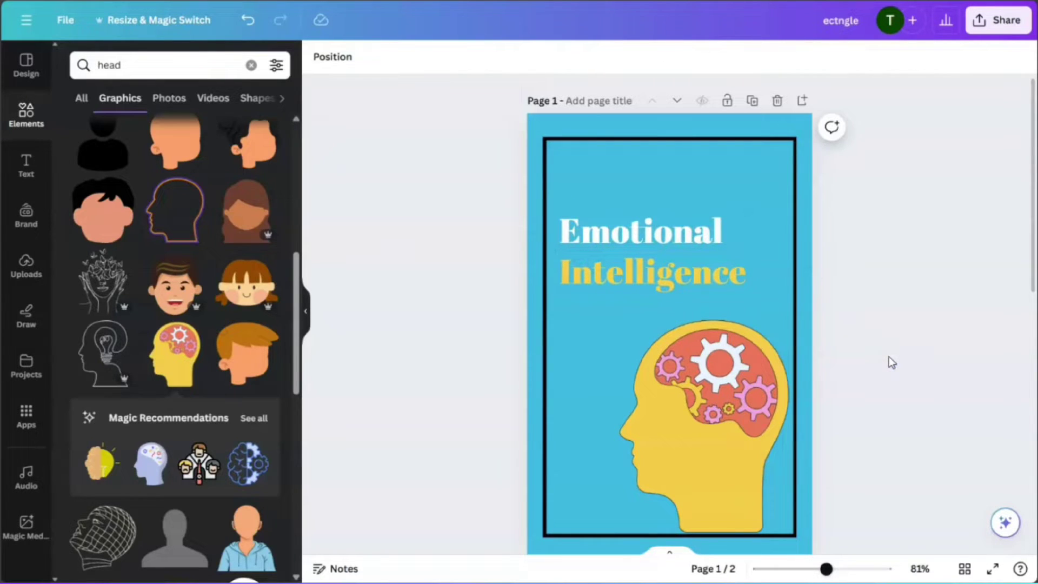
{"action": "left_click_drag", "start_coordinate": [621, 226], "coordinate": [627, 190]}
Step: Add the Glacial Indifference subtitle 'A Practical Guide to Identifying Emotions' under Intelligence
{"action": "left_click_drag", "start_coordinate": [645, 273], "coordinate": [644, 237]}
{"action": "left_click", "coordinate": [610, 290]}
{"action": "left_click", "coordinate": [27, 166]}
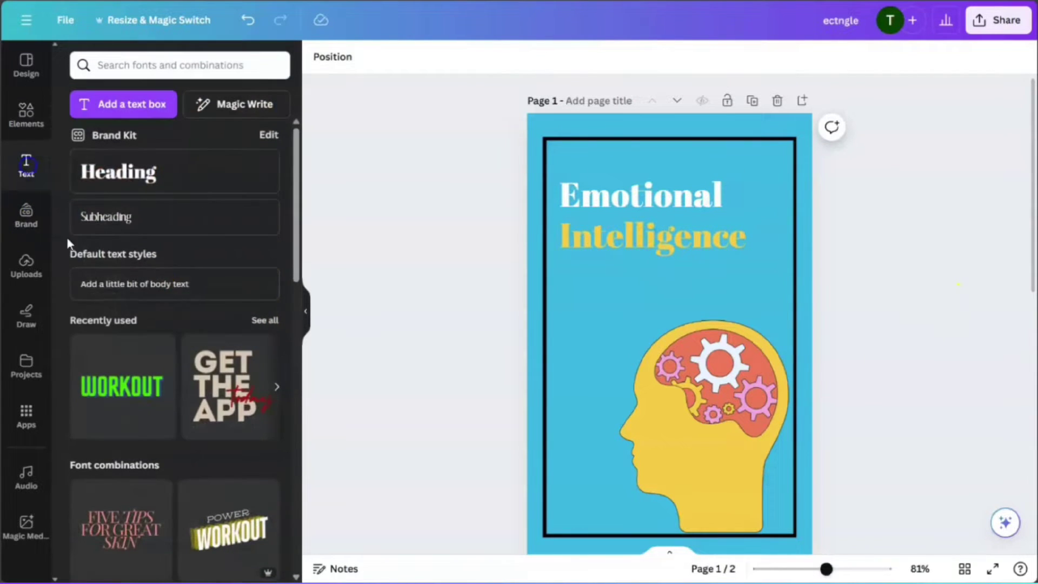
{"action": "left_click", "coordinate": [108, 216]}
{"action": "type", "text": "A Practical Guide to Identifying Emotions"}
{"action": "left_click_drag", "start_coordinate": [688, 324], "coordinate": [687, 263]}
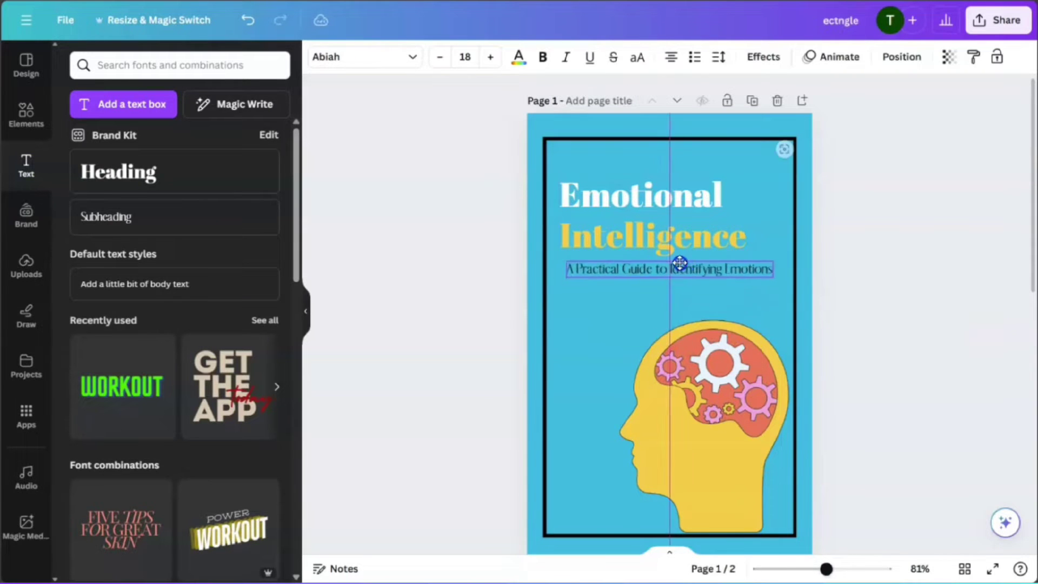
{"action": "left_click", "coordinate": [362, 56]}
{"action": "left_click", "coordinate": [131, 315]}
Step: Undo the accidental shift of the cover frame
{"action": "left_click", "coordinate": [248, 21]}
{"action": "left_click", "coordinate": [671, 276]}
{"action": "left_click", "coordinate": [910, 309]}
{"action": "left_click", "coordinate": [250, 22]}
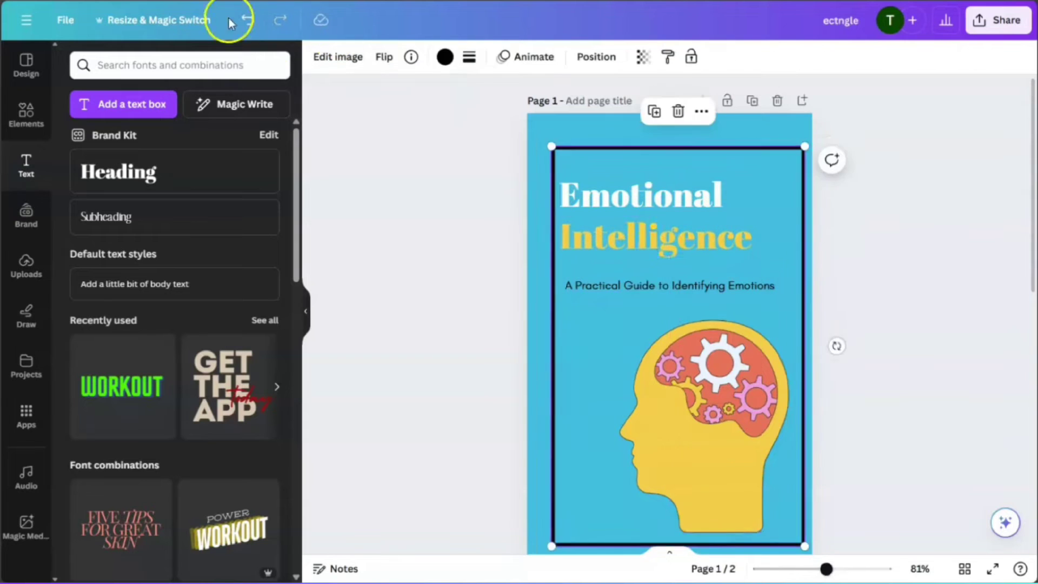
{"action": "key", "text": "ctrl+z"}
{"action": "key", "text": "ctrl+z"}
{"action": "key", "text": "ctrl+z"}
Step: Add the author's name in Abril Fatface at the cover's bottom left
{"action": "left_click", "coordinate": [108, 222]}
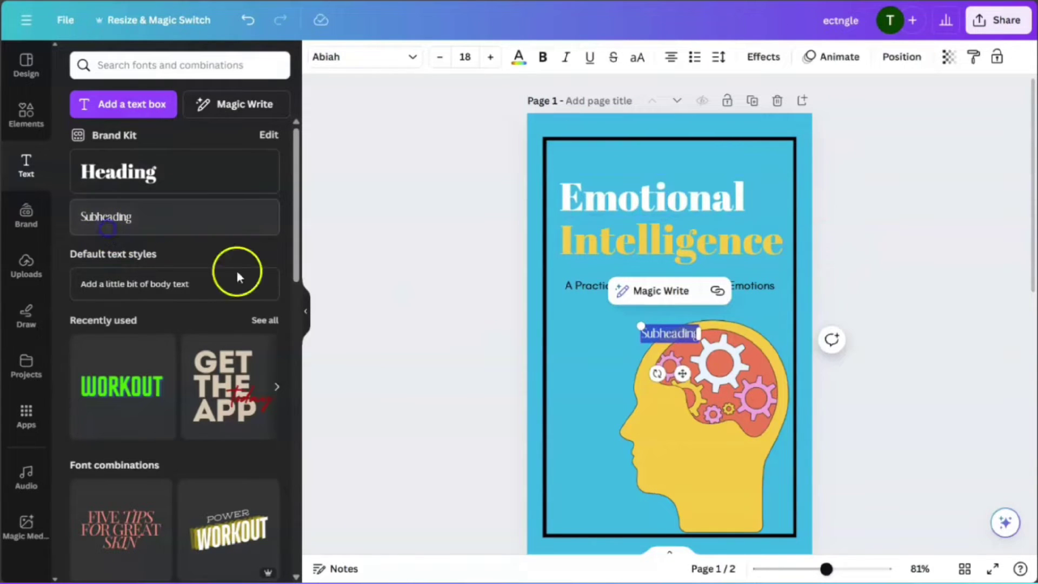
{"action": "left_click_drag", "start_coordinate": [683, 373], "coordinate": [574, 511]}
{"action": "left_click", "coordinate": [247, 20]}
{"action": "left_click", "coordinate": [280, 20]}
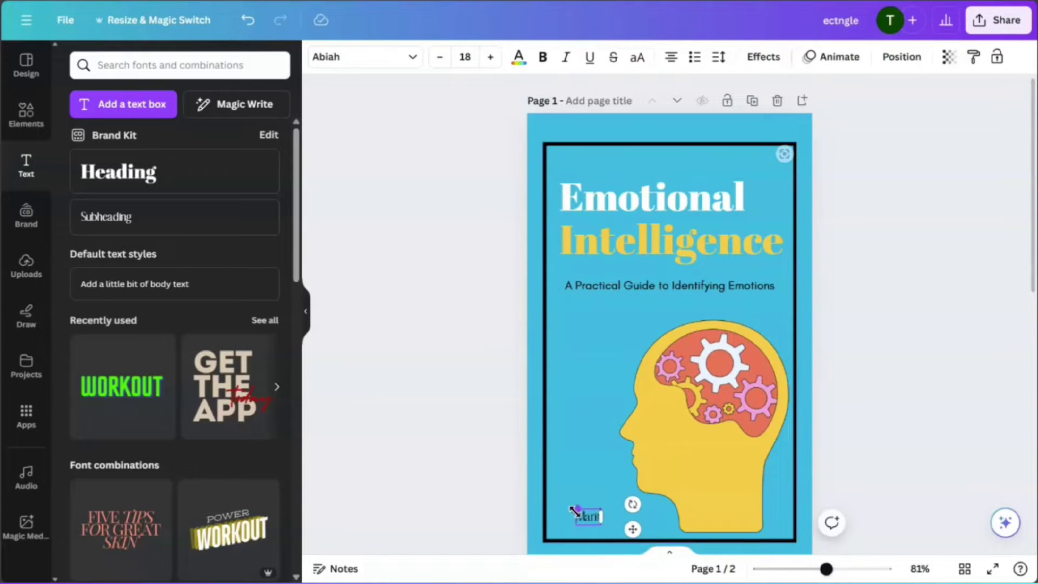
{"action": "left_click", "coordinate": [652, 243]}
{"action": "left_click", "coordinate": [365, 57]}
{"action": "left_click", "coordinate": [603, 518]}
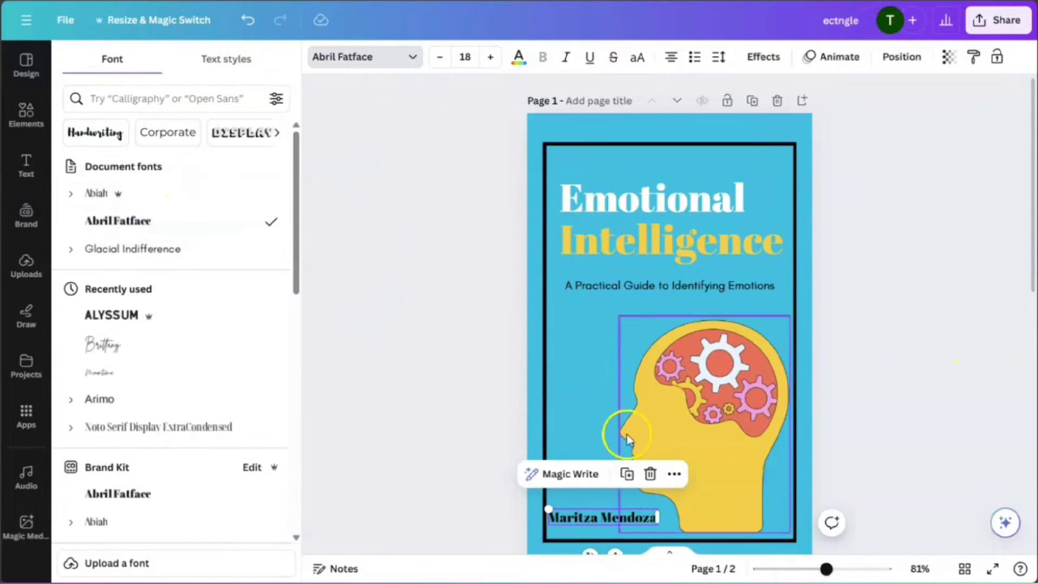
{"action": "left_click", "coordinate": [899, 383]}
{"action": "scroll", "coordinate": [787, 348], "scroll_direction": "down", "scroll_amount": 3}
{"action": "left_click", "coordinate": [787, 347]}
Step: Fill page 2's background with the same aqua blue
{"action": "left_click", "coordinate": [686, 57]}
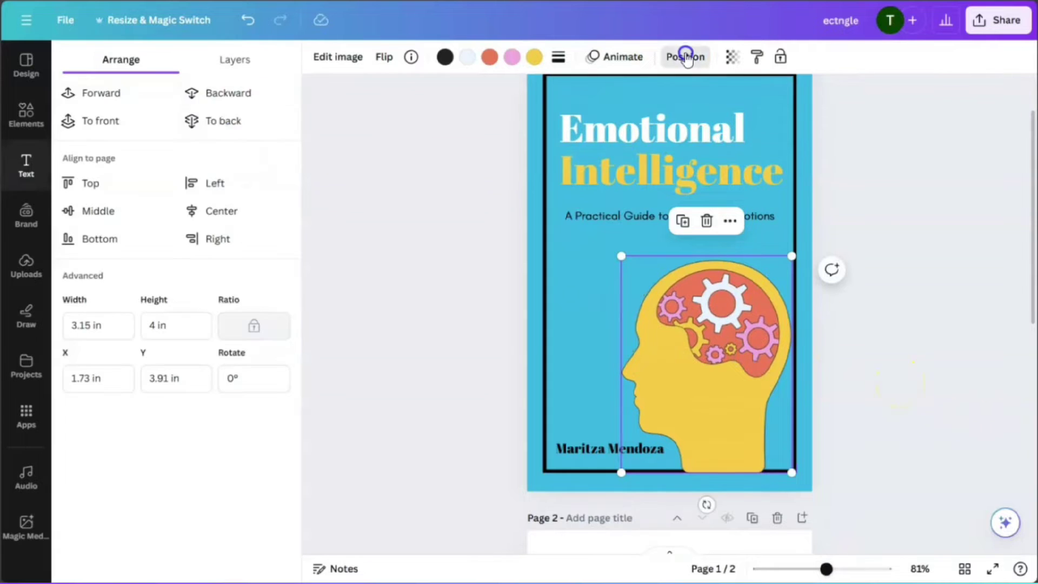
{"action": "left_click", "coordinate": [860, 312]}
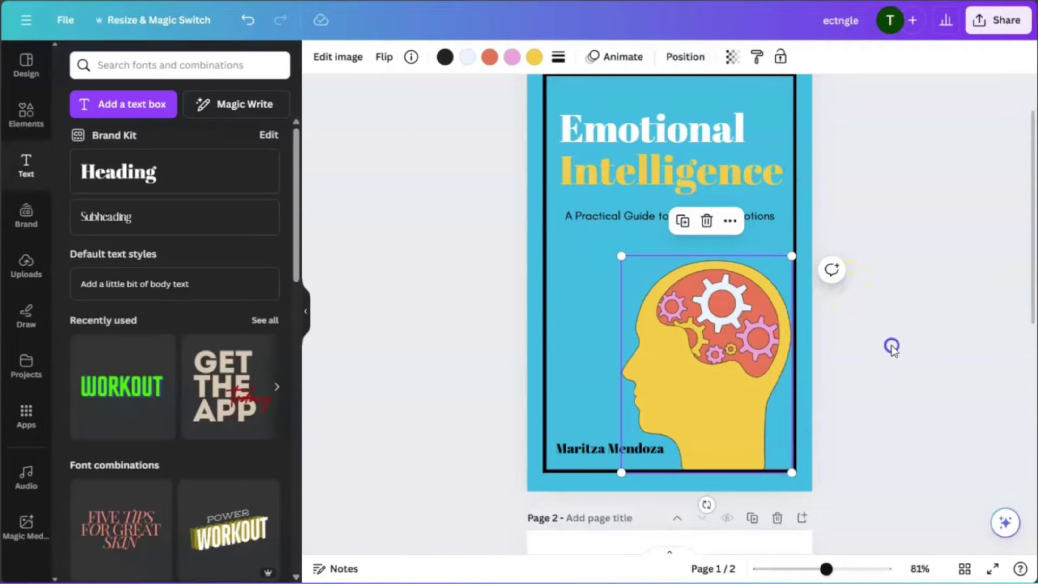
{"action": "scroll", "coordinate": [1011, 354], "scroll_direction": "up", "scroll_amount": 2}
{"action": "scroll", "coordinate": [1015, 355], "scroll_direction": "down", "scroll_amount": 6}
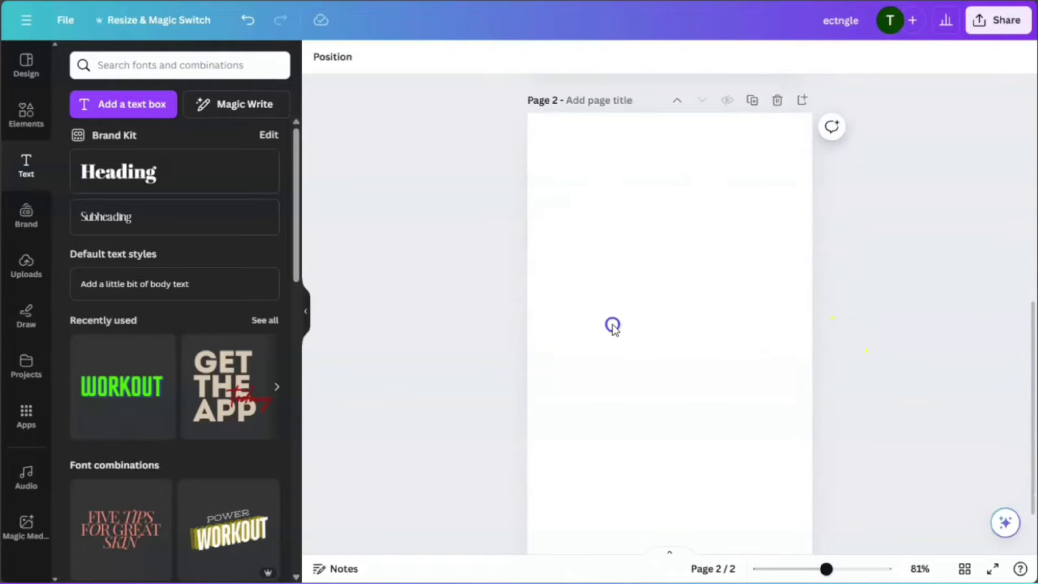
{"action": "left_click", "coordinate": [612, 325]}
{"action": "left_click", "coordinate": [318, 59]}
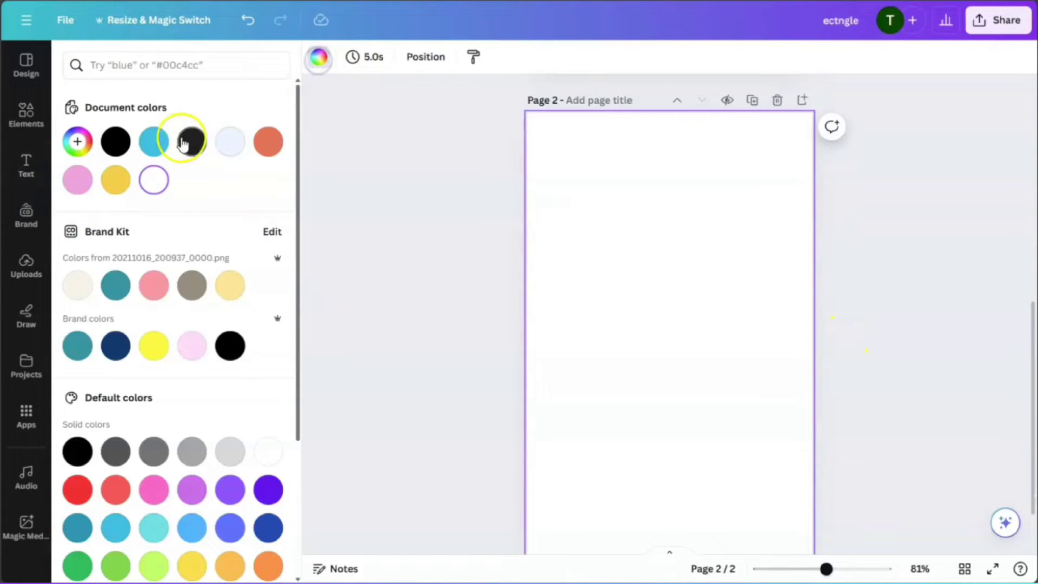
{"action": "left_click", "coordinate": [154, 141]}
Step: Place the half-brain, half-lightbulb graphic at page 2's lower left
{"action": "scroll", "coordinate": [918, 285], "scroll_direction": "down", "scroll_amount": 2}
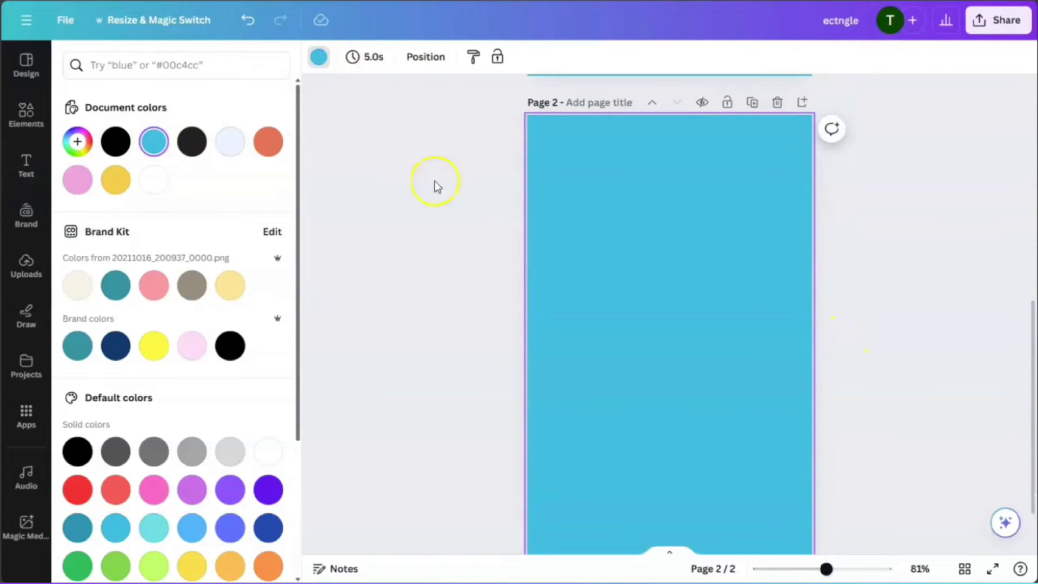
{"action": "scroll", "coordinate": [908, 303], "scroll_direction": "down", "scroll_amount": 2}
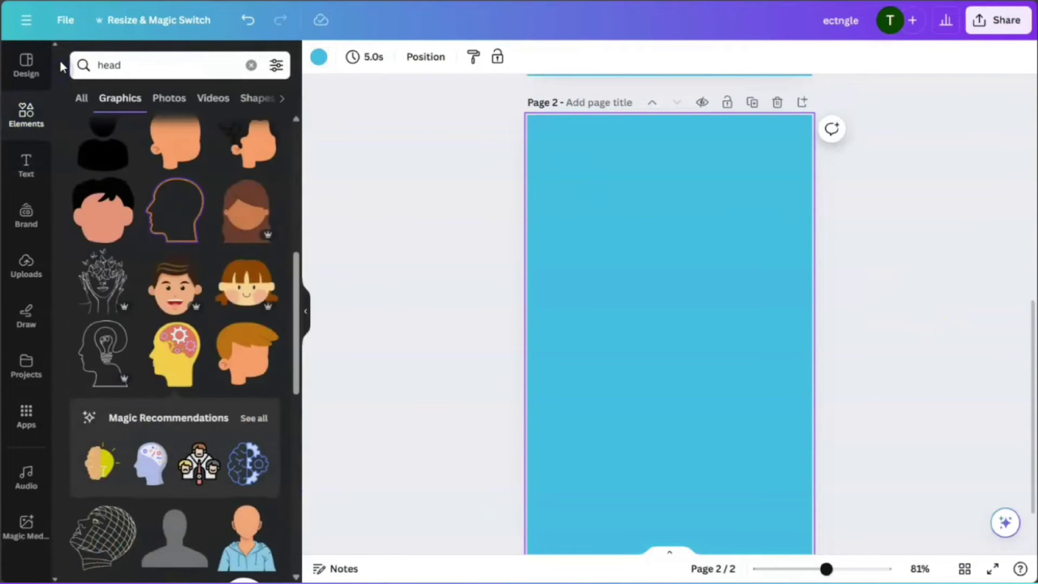
{"action": "scroll", "coordinate": [179, 271], "scroll_direction": "down", "scroll_amount": 3}
{"action": "scroll", "coordinate": [333, 286], "scroll_direction": "down", "scroll_amount": 1}
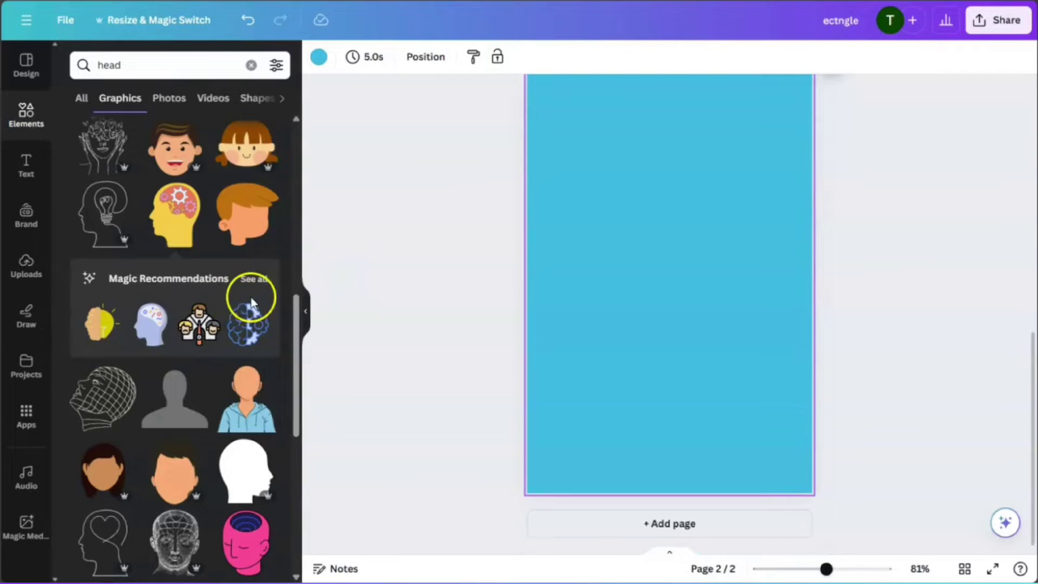
{"action": "left_click", "coordinate": [253, 279]}
{"action": "left_click_drag", "start_coordinate": [100, 138], "coordinate": [621, 365]}
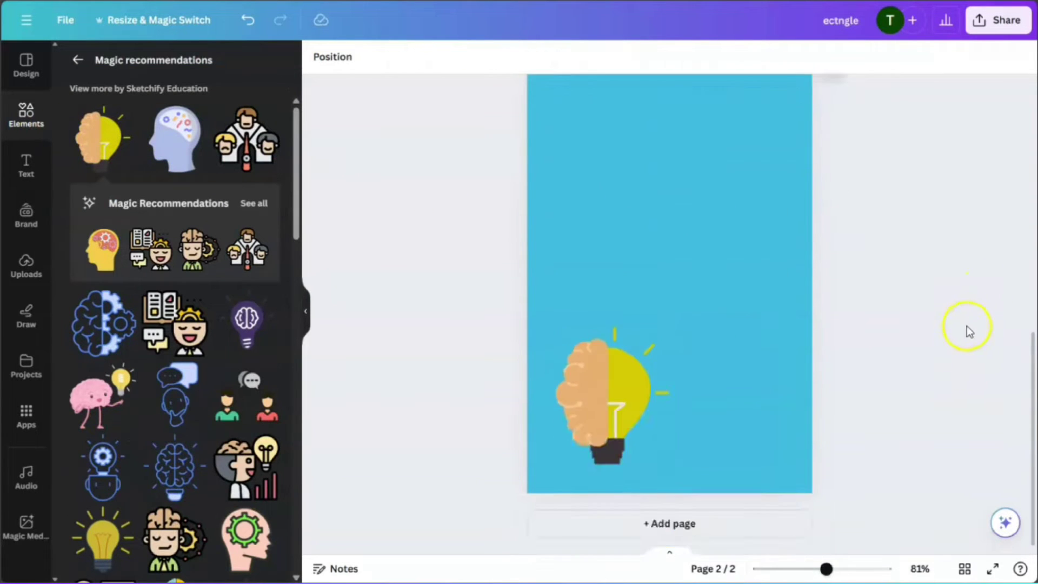
{"action": "scroll", "coordinate": [881, 378], "scroll_direction": "up", "scroll_amount": 3}
{"action": "scroll", "coordinate": [880, 377], "scroll_direction": "down", "scroll_amount": 1}
{"action": "left_click", "coordinate": [26, 165]}
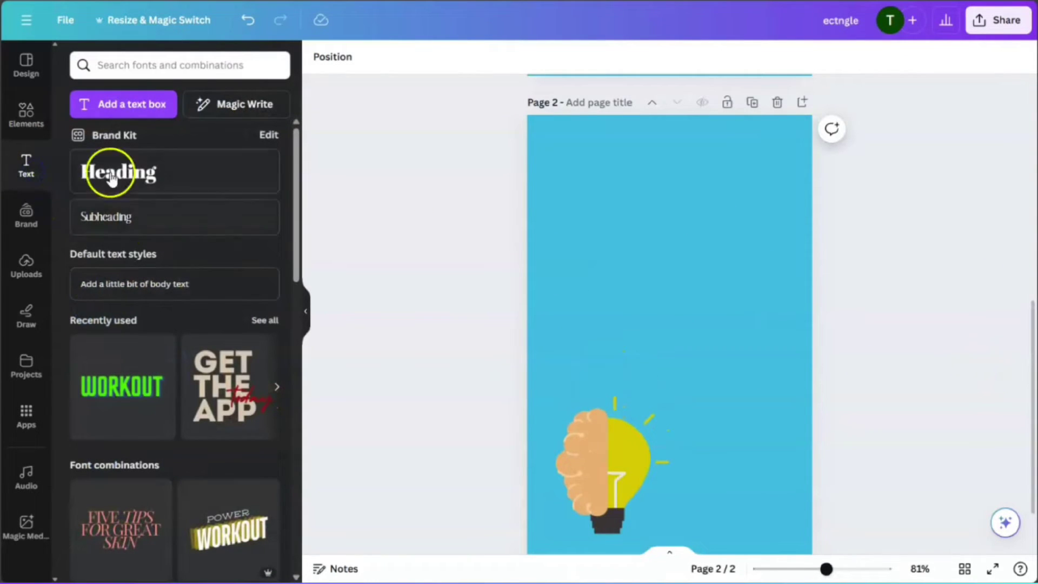
Step: Add a body text near page 2's top: the book helps you identify and respond to emotions
{"action": "left_click", "coordinate": [134, 285]}
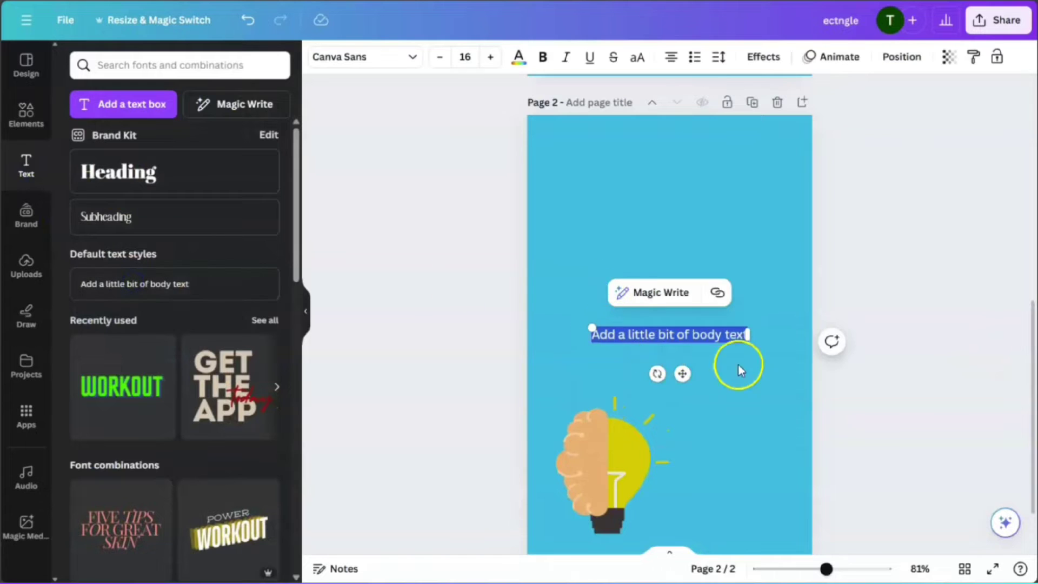
{"action": "left_click_drag", "start_coordinate": [677, 370], "coordinate": [680, 255]}
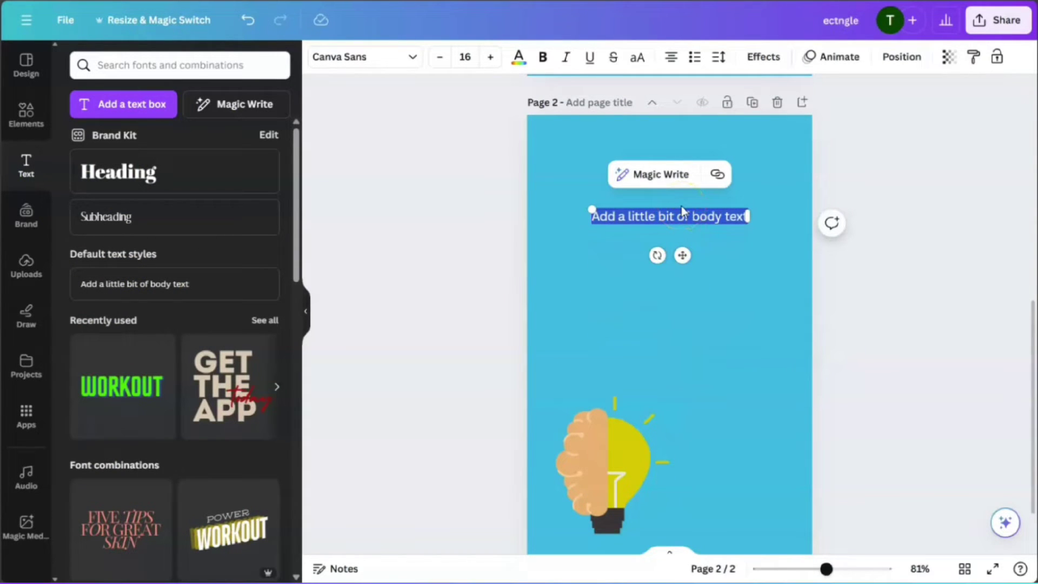
{"action": "type", "text": "Th"}
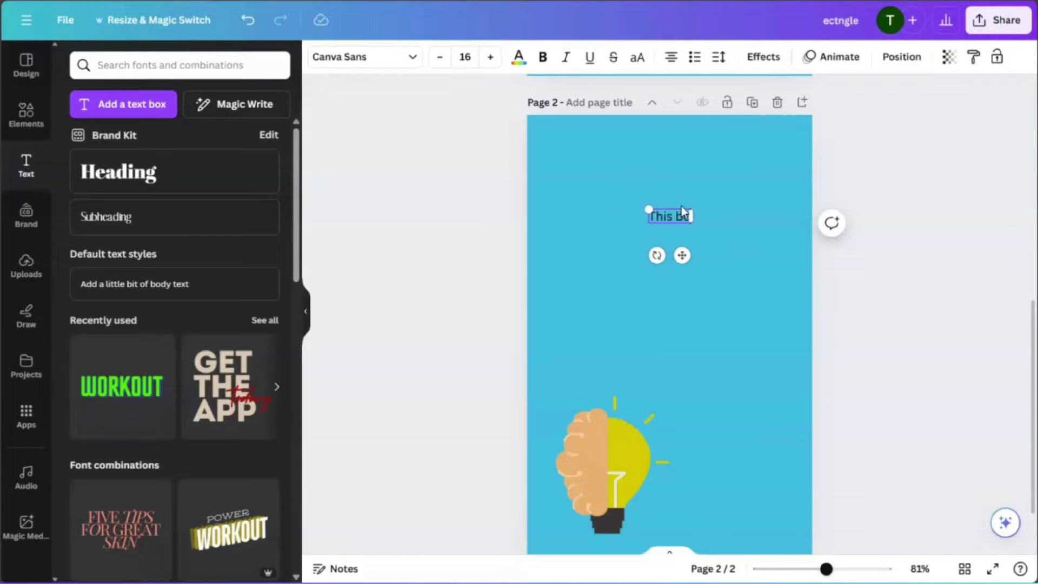
{"action": "type", "text": "is book for emotiona"}
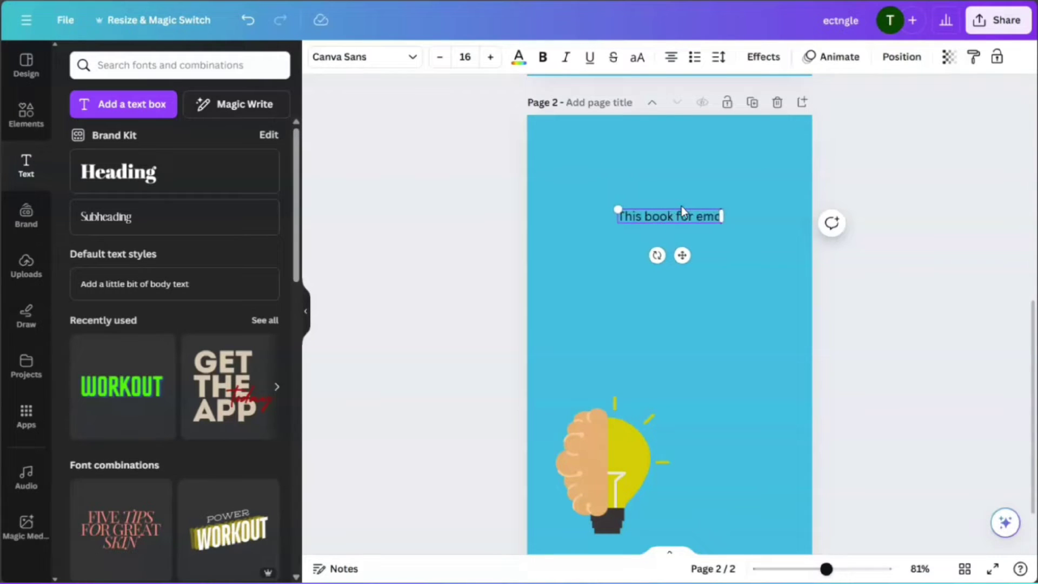
{"action": "key", "text": "BackSpace"}
{"action": "key", "text": "BackSpace"}
{"action": "key", "text": "BackSpace"}
{"action": "key", "text": "BackSpace"}
{"action": "key", "text": "BackSpace"}
{"action": "key", "text": "BackSpace"}
{"action": "key", "text": "BackSpace"}
{"action": "key", "text": "BackSpace"}
{"action": "key", "text": "BackSpace"}
{"action": "key", "text": "BackSpace"}
{"action": "key", "text": "BackSpace"}
{"action": "key", "text": "BackSpace"}
{"action": "key", "text": "BackSpace"}
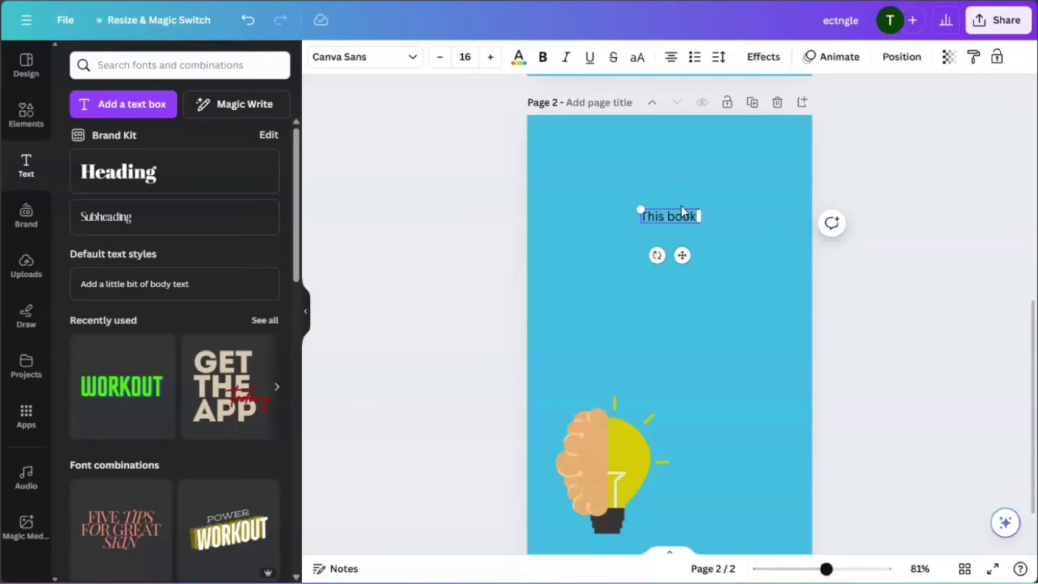
{"action": "type", "text": "is about"}
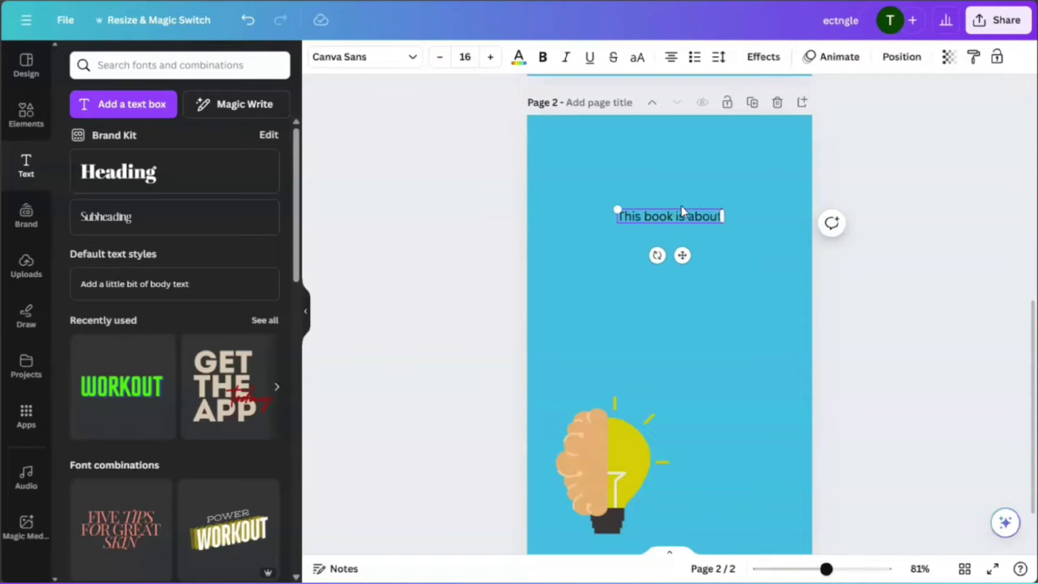
{"action": "type", "text": " emotional int"}
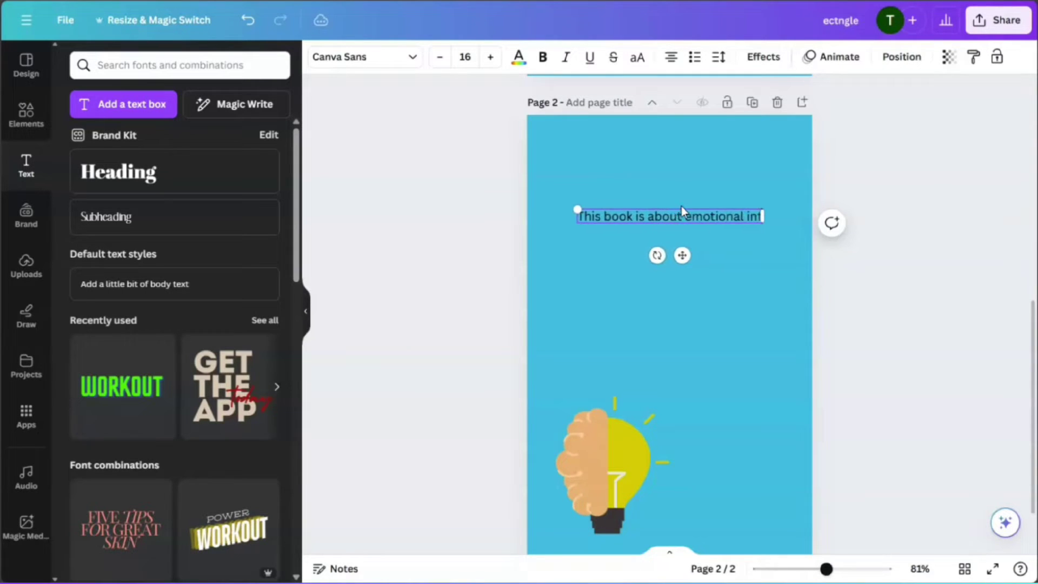
{"action": "type", "text": "elligence"}
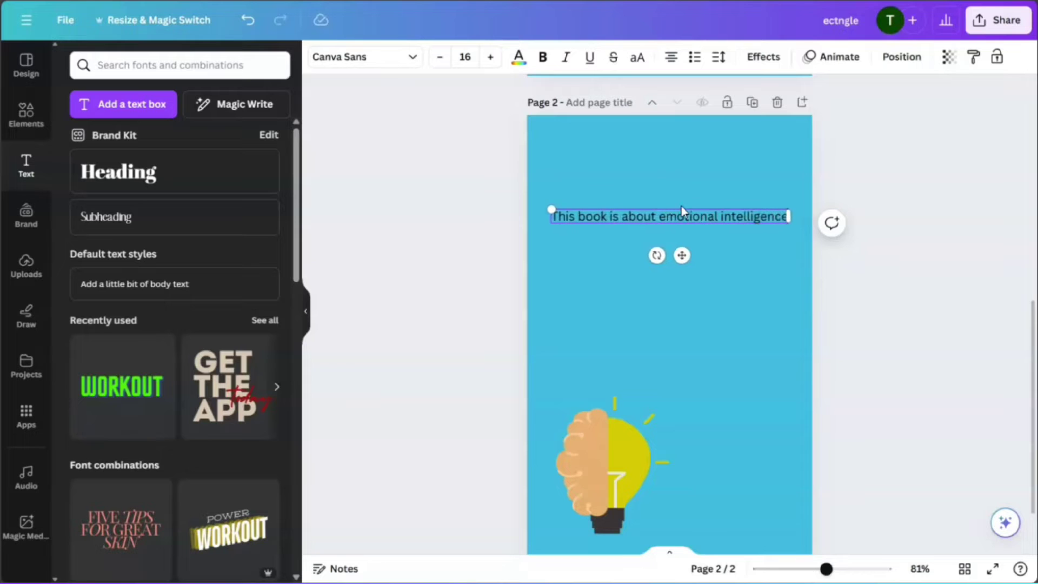
{"action": "type", "text": " and"}
{"action": "key", "text": "BackSpace"}
{"action": "key", "text": "BackSpace"}
{"action": "key", "text": "BackSpace"}
{"action": "key", "text": "BackSpace"}
{"action": "type", "text": "ard will gh"}
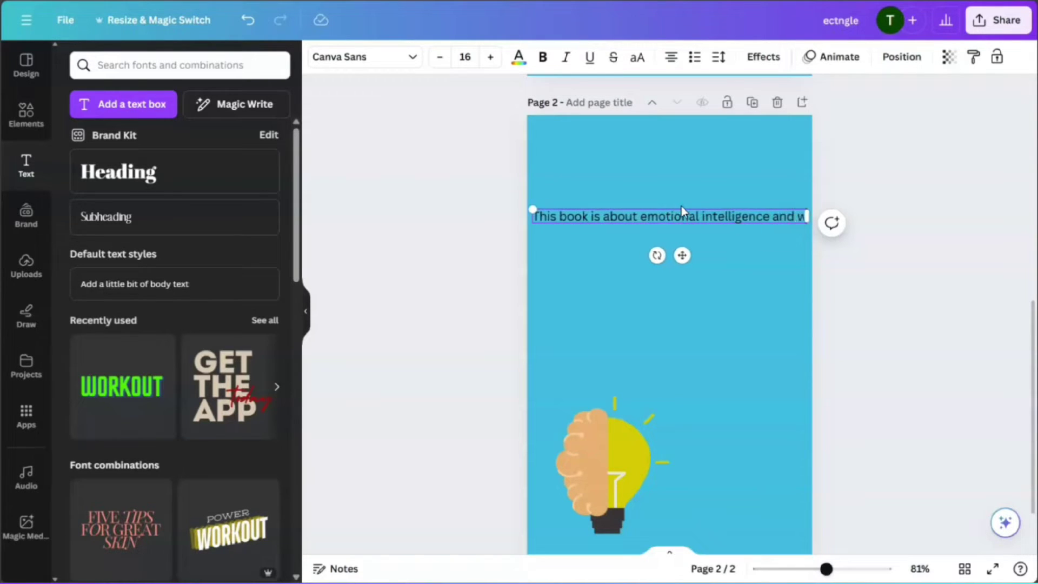
{"action": "key", "text": "BackSpace"}
{"action": "key", "text": "BackSpace"}
{"action": "type", "text": "help you id"}
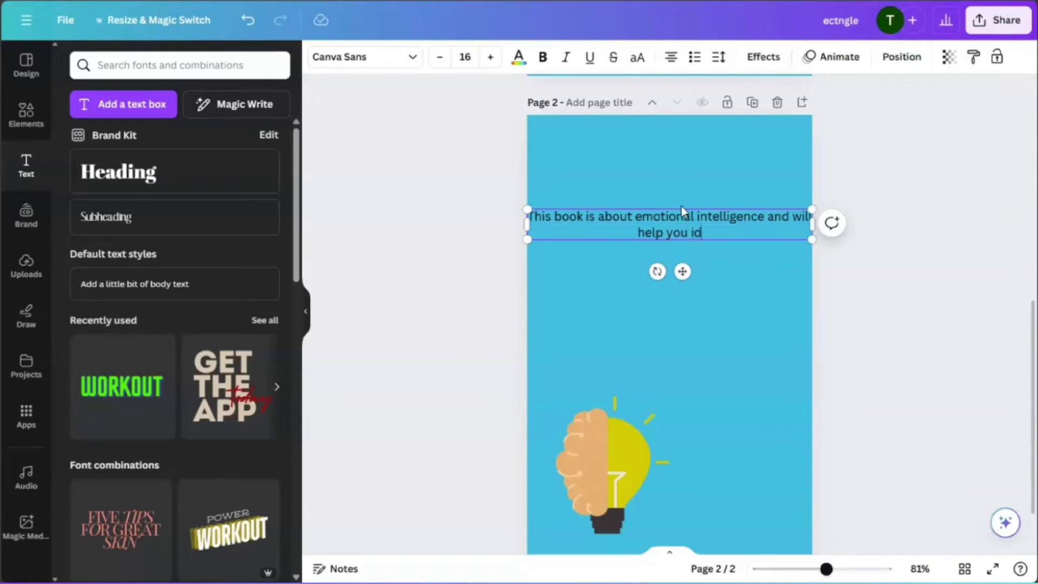
{"action": "type", "text": "entify your emotions"}
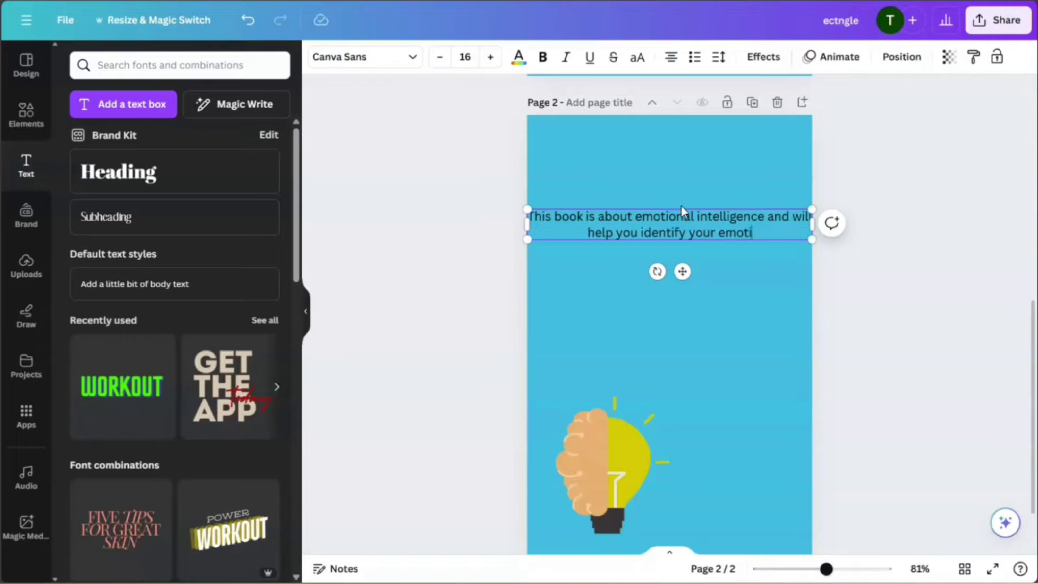
{"action": "type", "text": "so tha"}
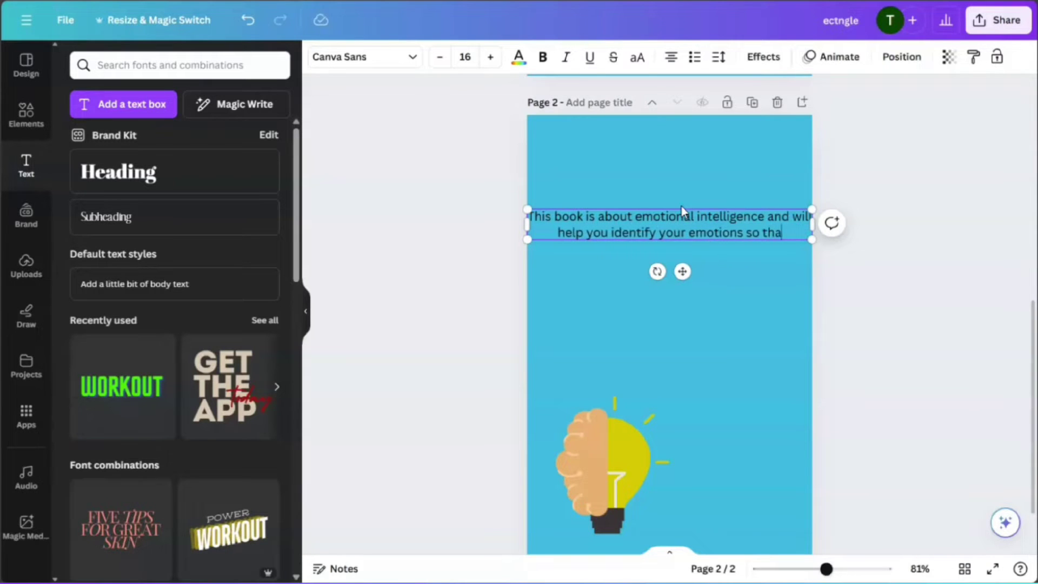
{"action": "type", "text": "t you may know "}
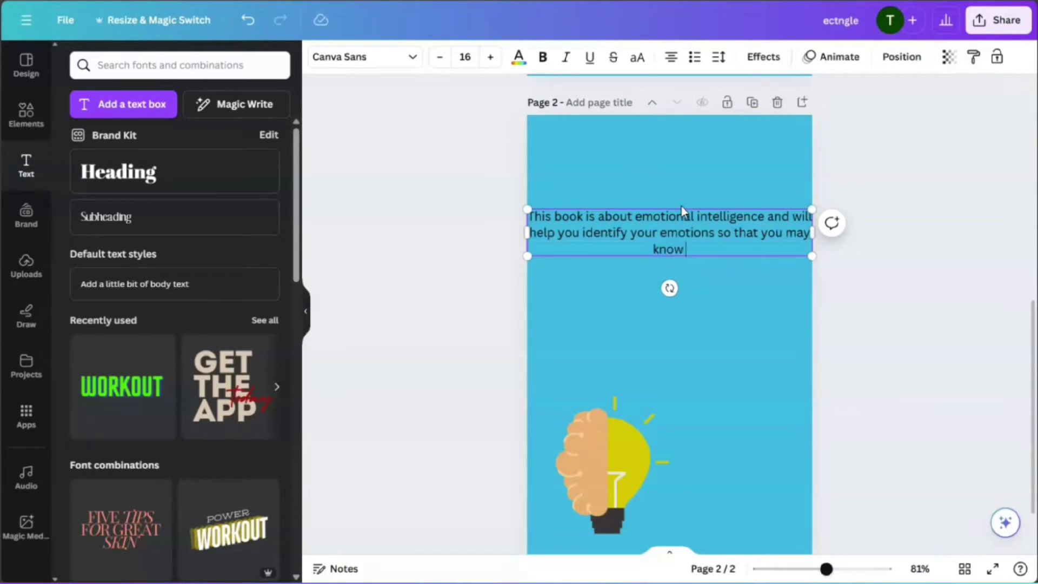
{"action": "type", "text": "how to respon"}
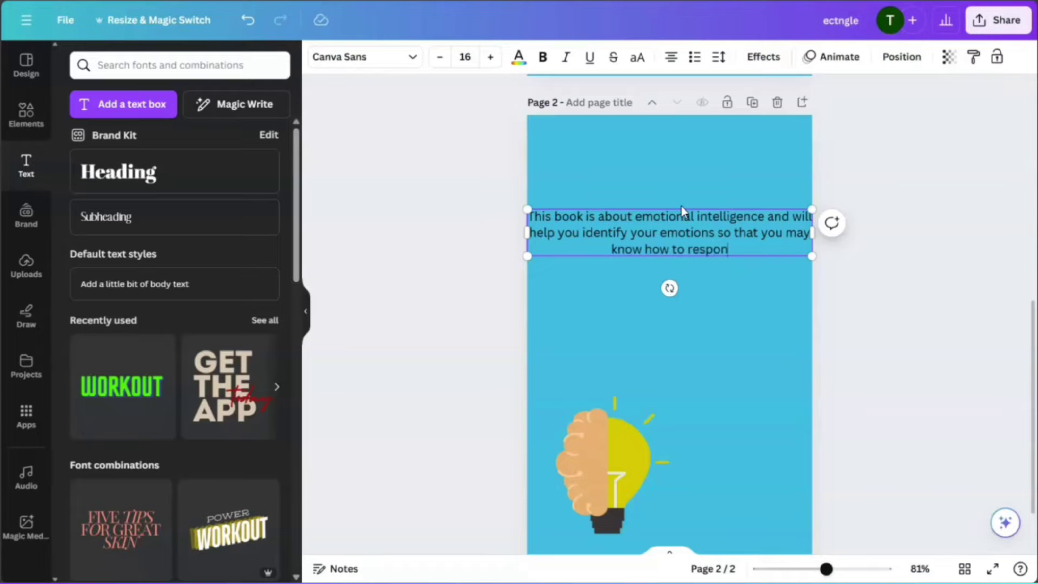
{"action": "type", "text": "d to them."}
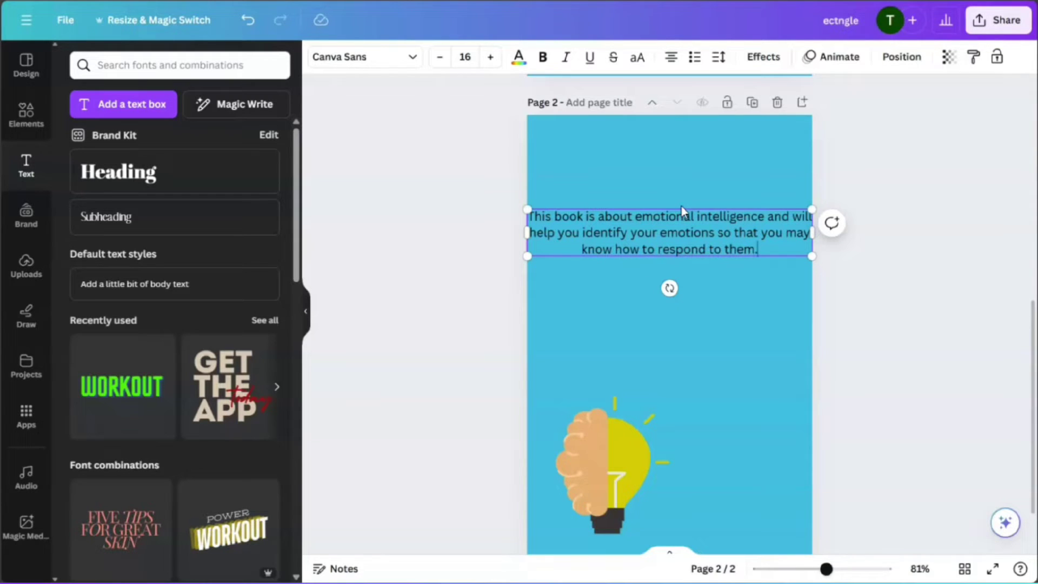
{"action": "left_click", "coordinate": [728, 297]}
Step: Narrow the blurb box to four lines and centre it on page 2
{"action": "left_click", "coordinate": [677, 242]}
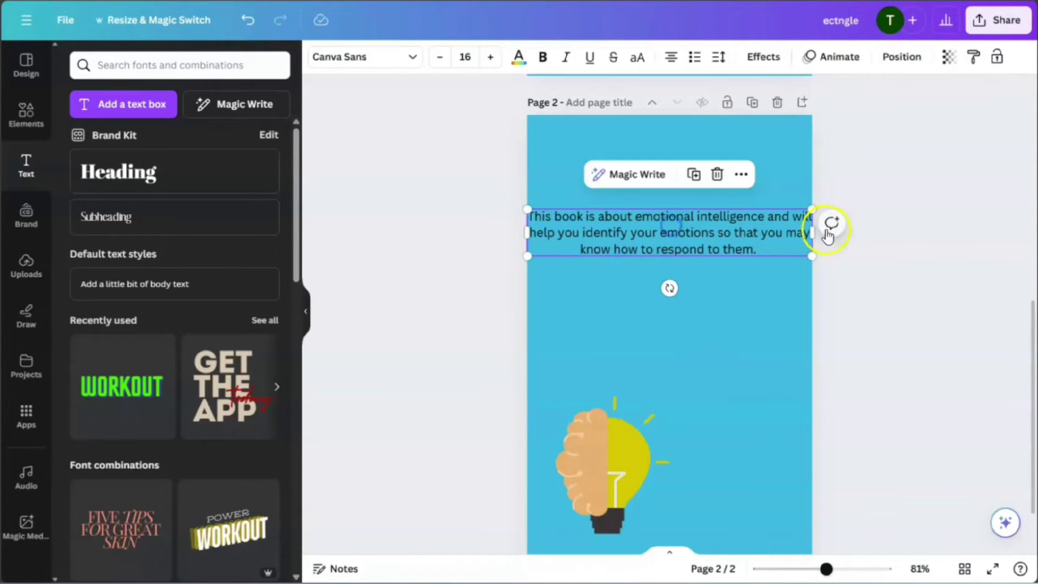
{"action": "left_click_drag", "start_coordinate": [812, 233], "coordinate": [768, 234]}
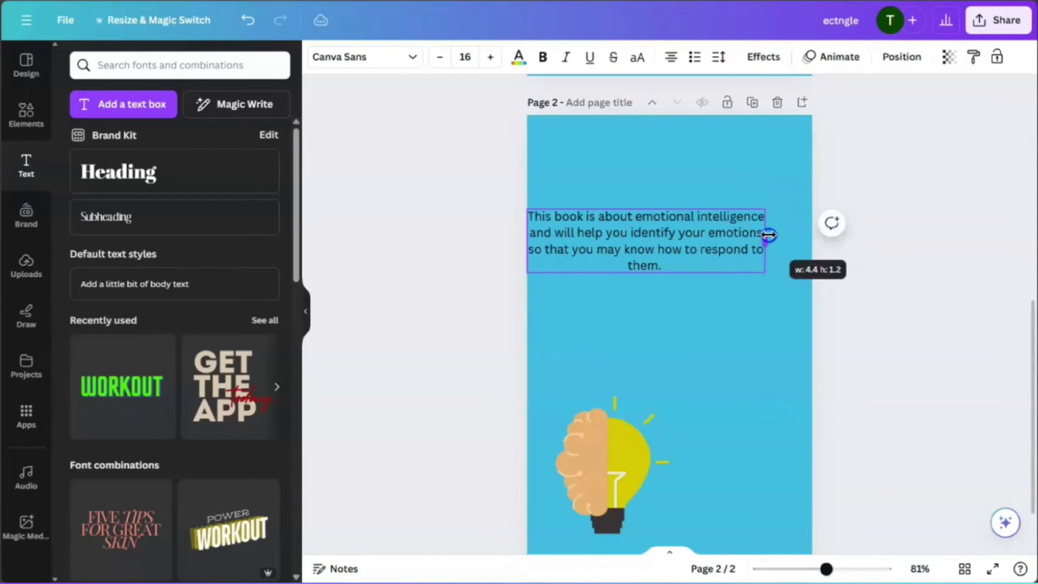
{"action": "left_click_drag", "start_coordinate": [696, 238], "coordinate": [701, 225]}
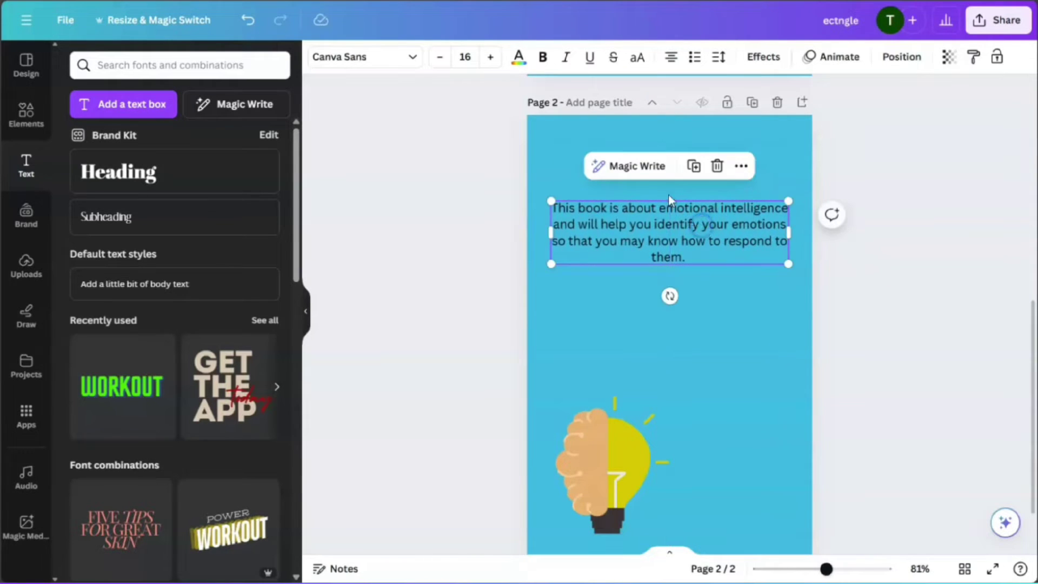
Step: Extend the blurb with Magic Write's Continue writing
{"action": "left_click", "coordinate": [629, 168]}
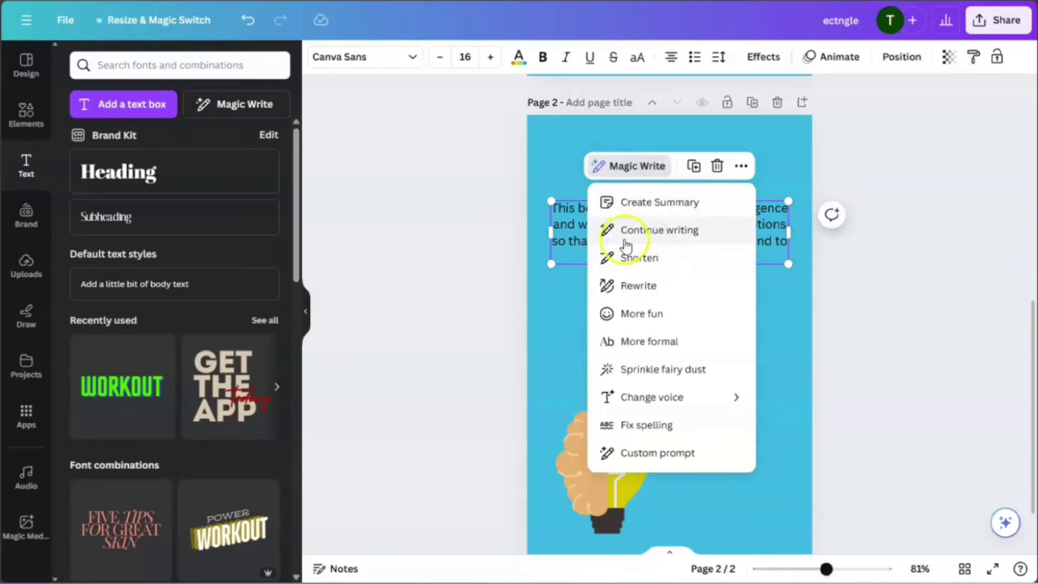
{"action": "left_click", "coordinate": [672, 232]}
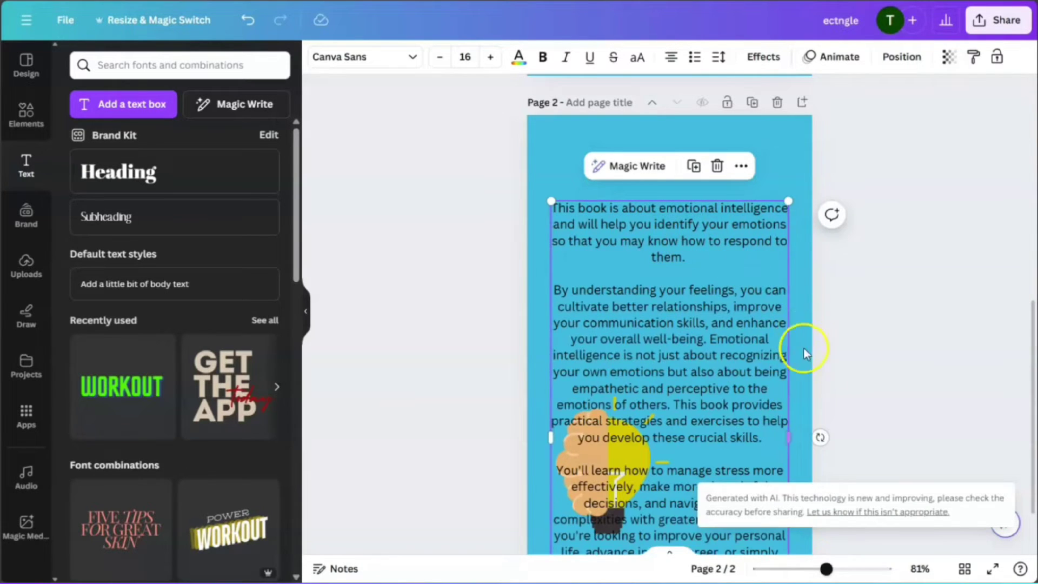
{"action": "scroll", "coordinate": [822, 324], "scroll_direction": "down", "scroll_amount": 3}
{"action": "scroll", "coordinate": [767, 260], "scroll_direction": "up", "scroll_amount": 2}
{"action": "scroll", "coordinate": [708, 222], "scroll_direction": "up", "scroll_amount": 1}
Step: Raise the blurb slightly and delete its final paragraph
{"action": "left_click", "coordinate": [694, 223]}
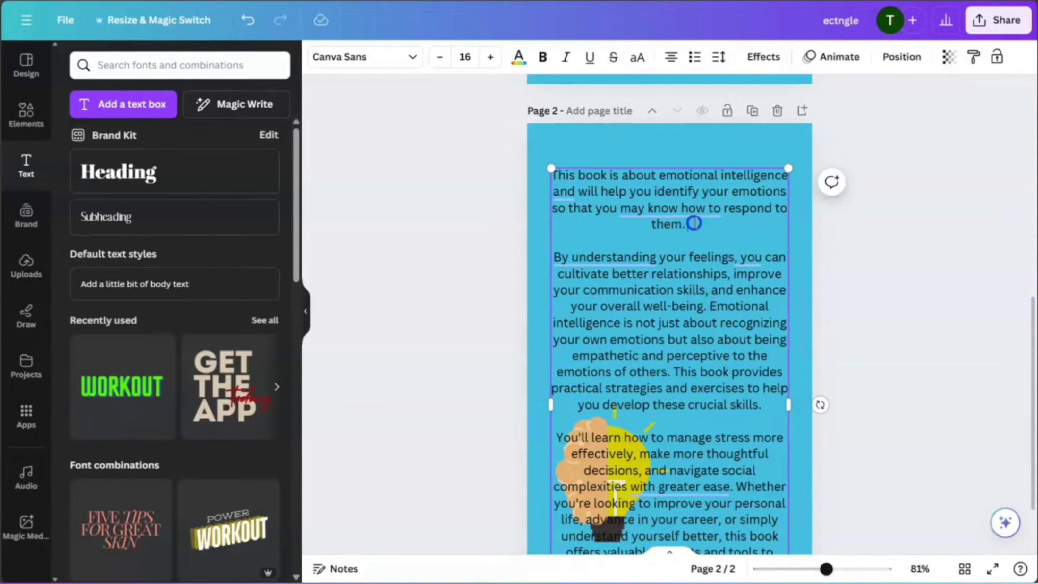
{"action": "left_click_drag", "start_coordinate": [674, 216], "coordinate": [681, 202]}
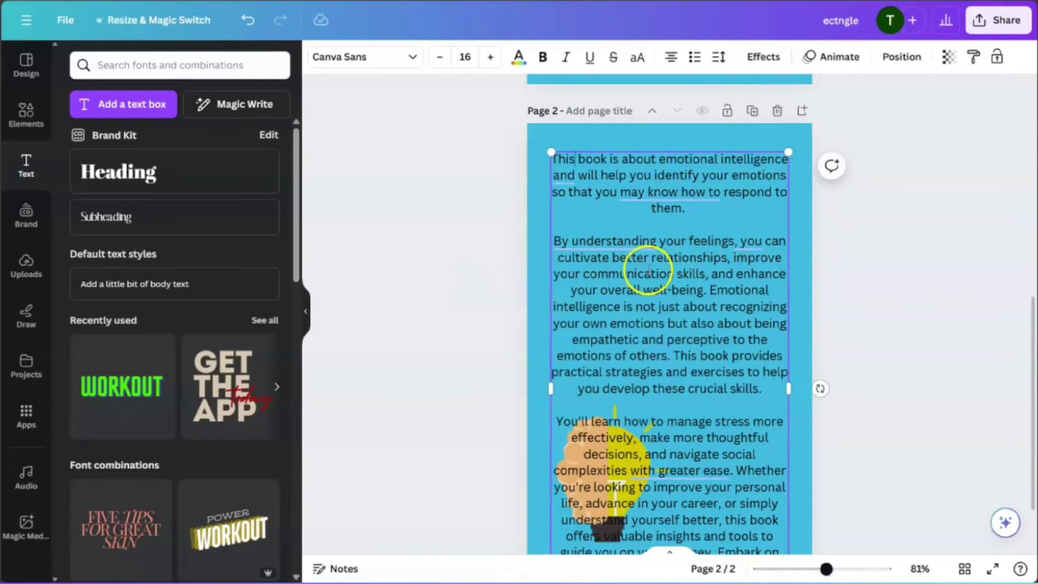
{"action": "scroll", "coordinate": [643, 268], "scroll_direction": "down", "scroll_amount": 3}
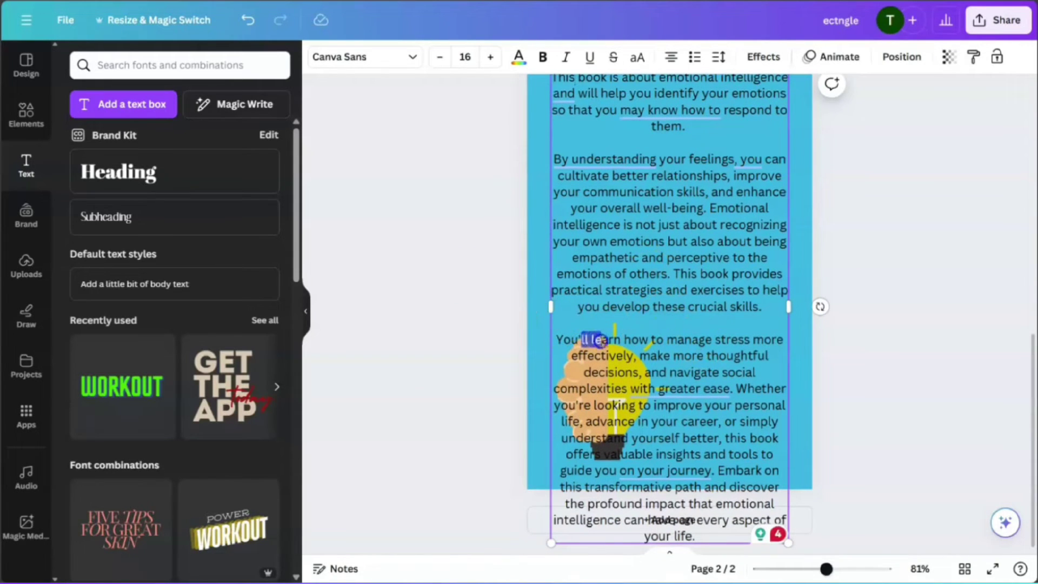
{"action": "left_click_drag", "start_coordinate": [595, 339], "coordinate": [633, 356]}
{"action": "left_click", "coordinate": [566, 323]}
{"action": "left_click_drag", "start_coordinate": [561, 334], "coordinate": [747, 535]}
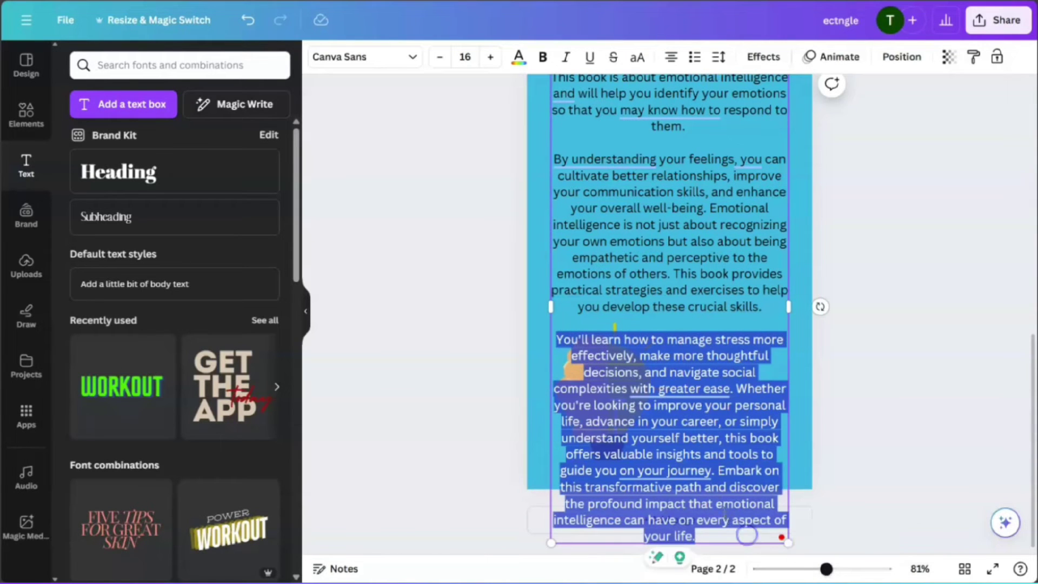
{"action": "key", "text": "BackSpace"}
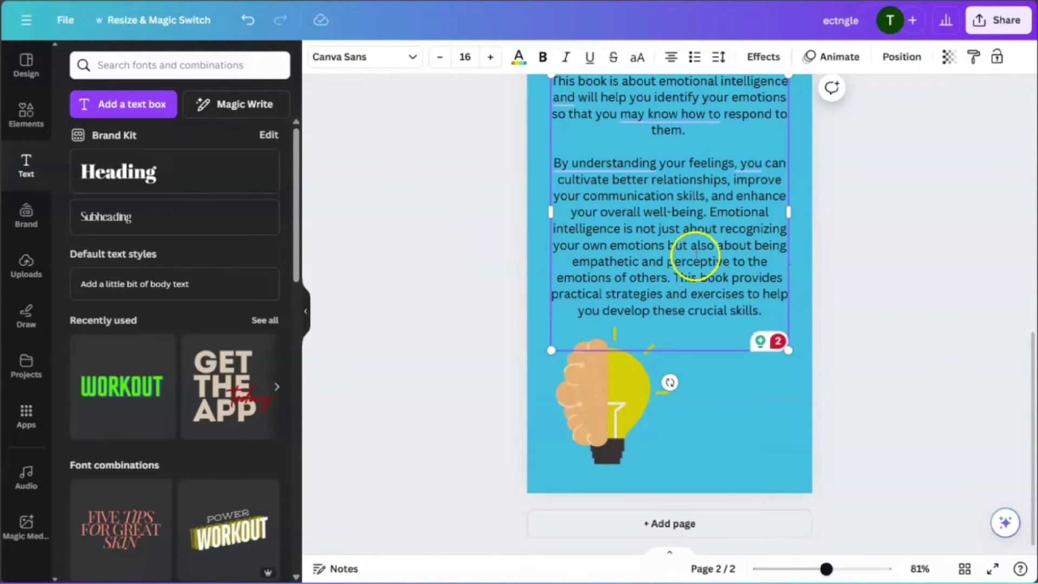
Step: Scale the blurb text to 13.1 and recentre it above the lightbulb-brain
{"action": "left_click", "coordinate": [774, 313]}
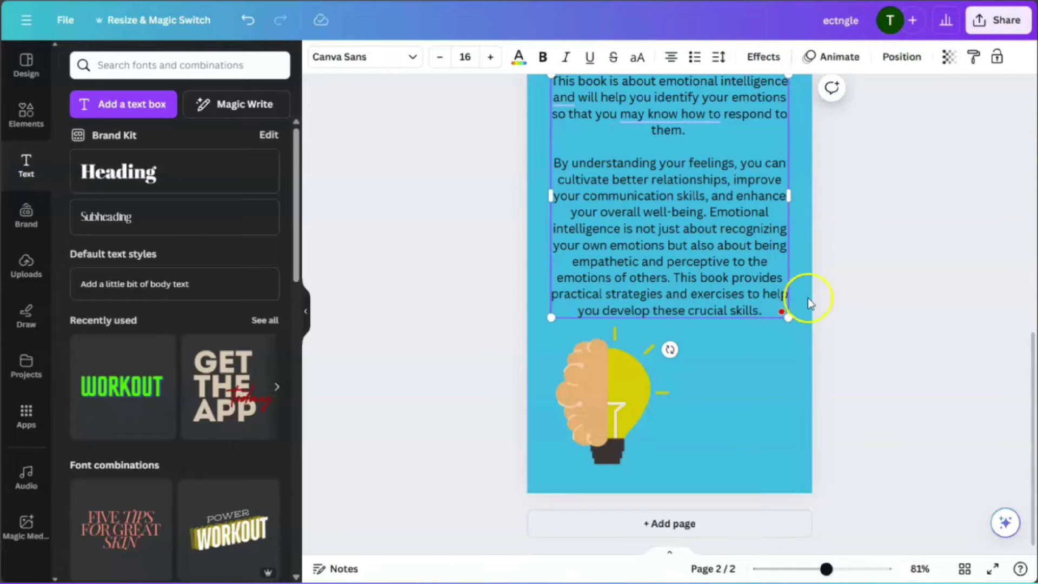
{"action": "scroll", "coordinate": [894, 325], "scroll_direction": "up", "scroll_amount": 3}
{"action": "scroll", "coordinate": [938, 356], "scroll_direction": "down", "scroll_amount": 2}
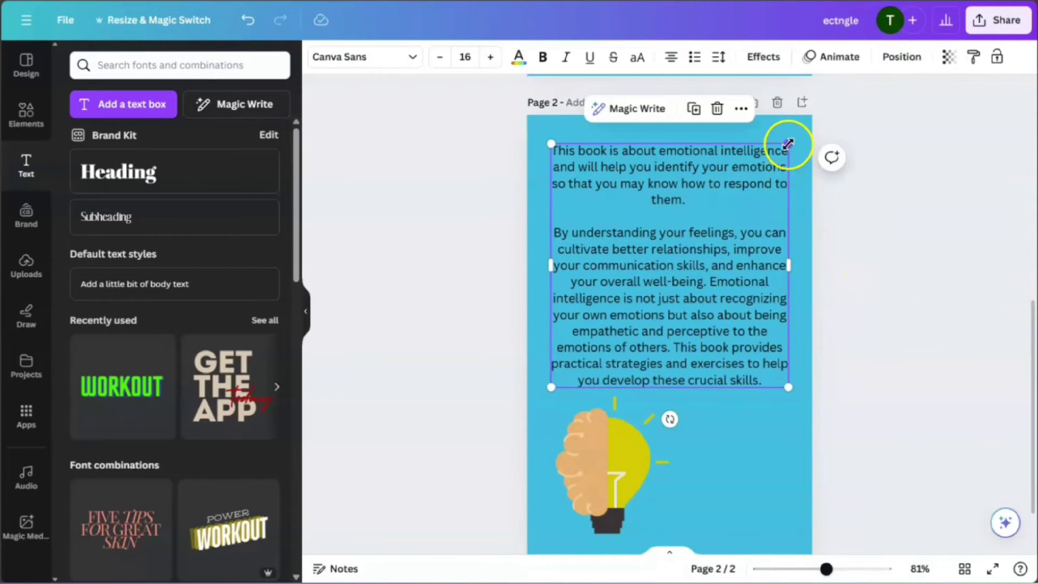
{"action": "left_click_drag", "start_coordinate": [788, 143], "coordinate": [745, 183]}
{"action": "left_click_drag", "start_coordinate": [649, 257], "coordinate": [671, 260]}
Step: Add an italic 'Quote' heading above the blurb on the back page, then show pages as thumbnails
{"action": "left_click", "coordinate": [945, 246]}
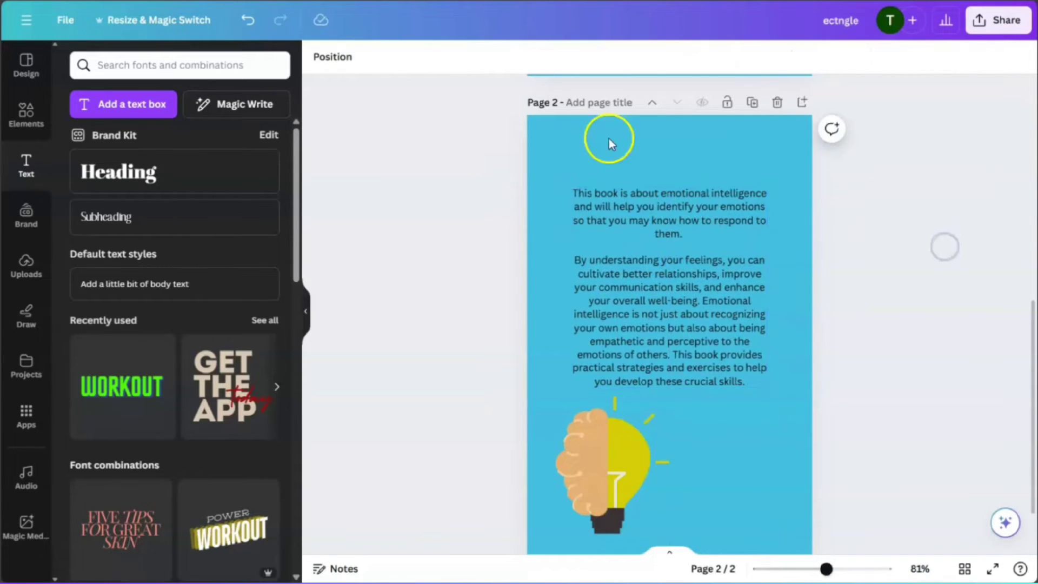
{"action": "left_click", "coordinate": [159, 227]}
{"action": "key", "text": "BackSpace"}
{"action": "left_click", "coordinate": [698, 169]}
{"action": "left_click", "coordinate": [679, 302]}
{"action": "type", "text": "Quote"}
{"action": "left_click", "coordinate": [568, 58]}
{"action": "scroll", "coordinate": [827, 253], "scroll_direction": "down", "scroll_amount": 1}
{"action": "left_click", "coordinate": [827, 253]}
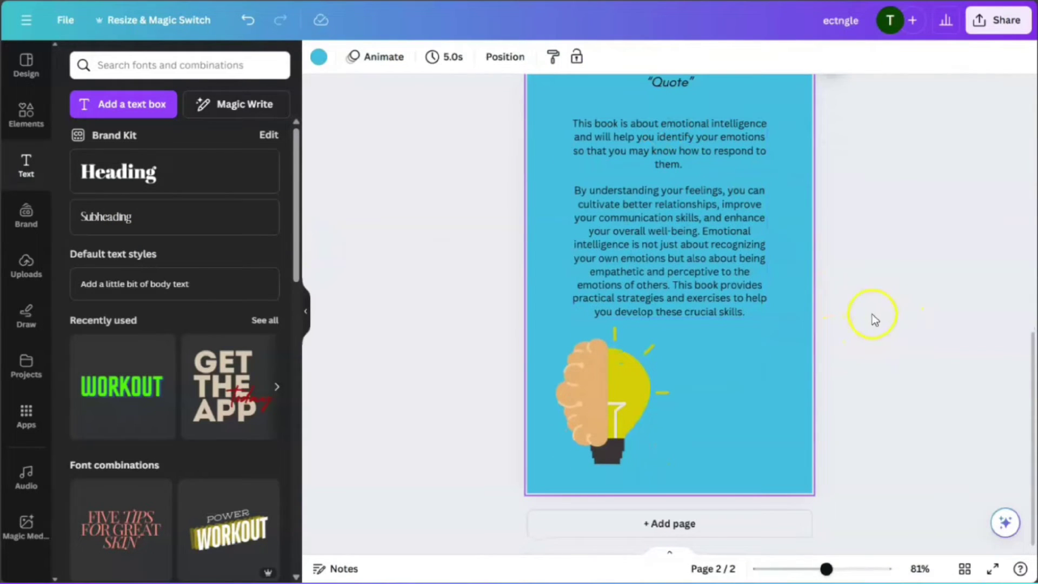
{"action": "left_click", "coordinate": [964, 569]}
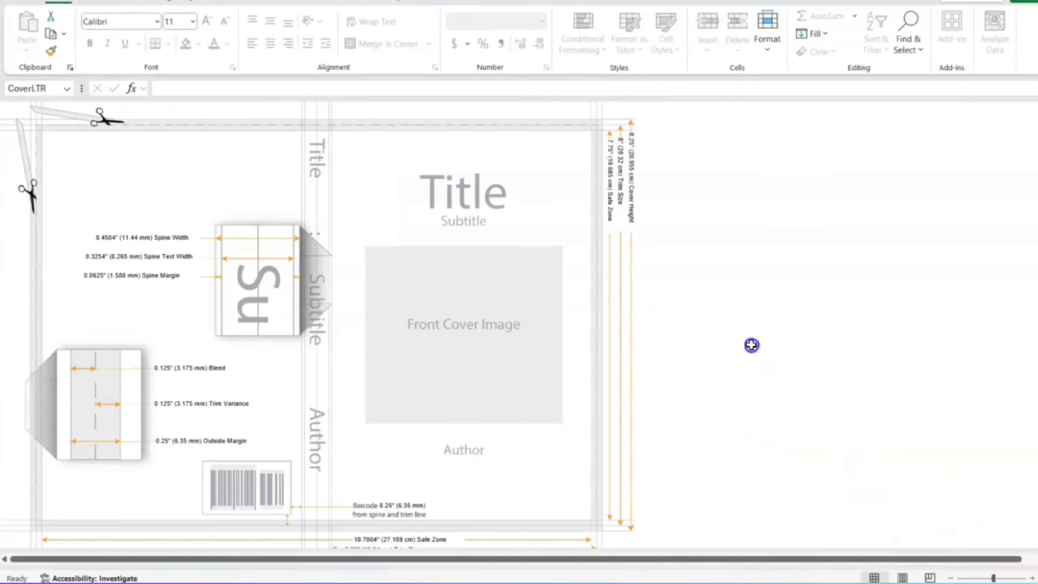
{"action": "scroll", "coordinate": [775, 381], "scroll_direction": "down", "scroll_amount": 3}
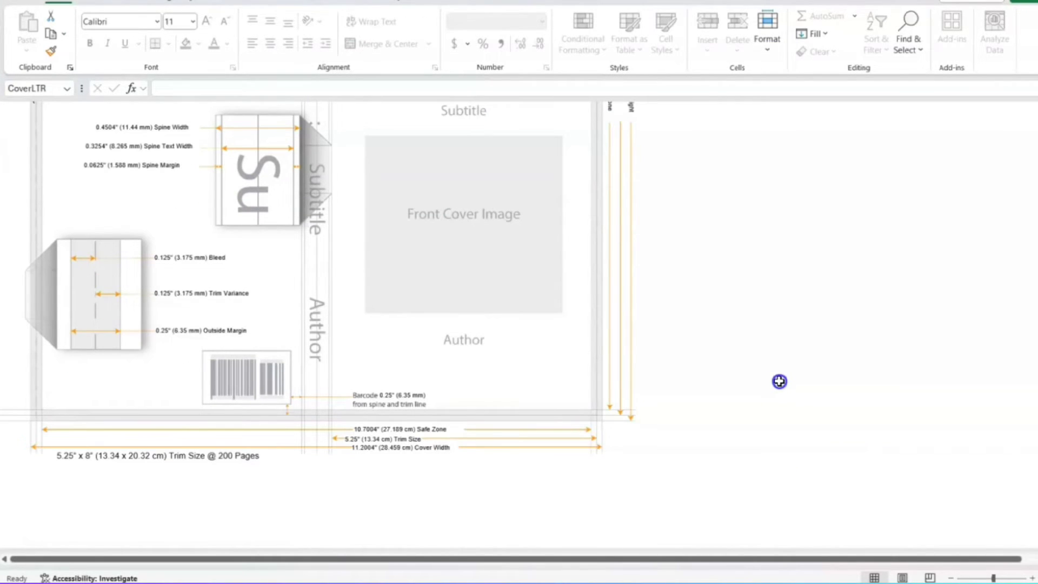
{"action": "scroll", "coordinate": [799, 397], "scroll_direction": "up", "scroll_amount": 5}
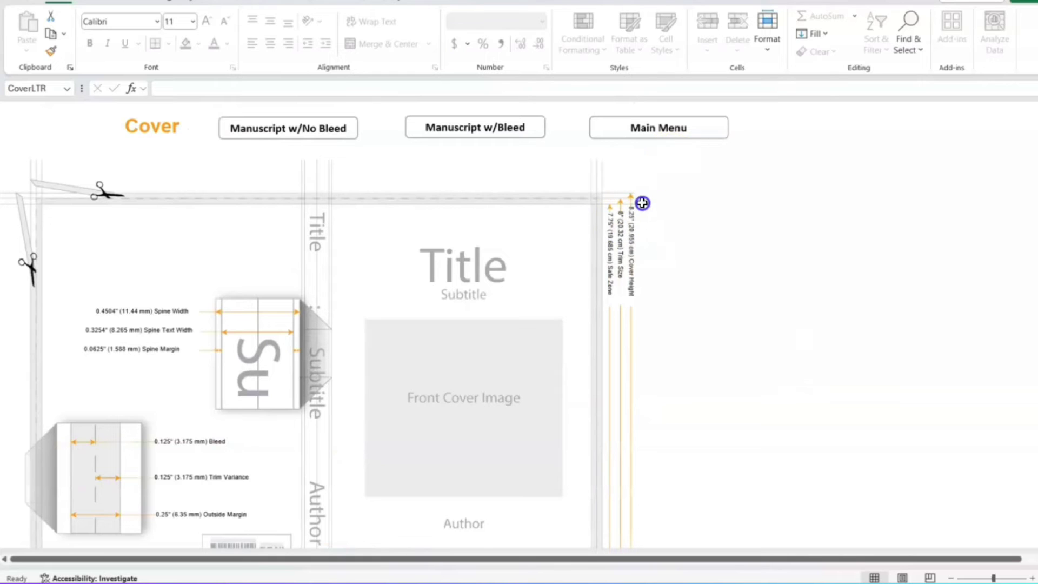
{"action": "scroll", "coordinate": [641, 231], "scroll_direction": "down", "scroll_amount": 5}
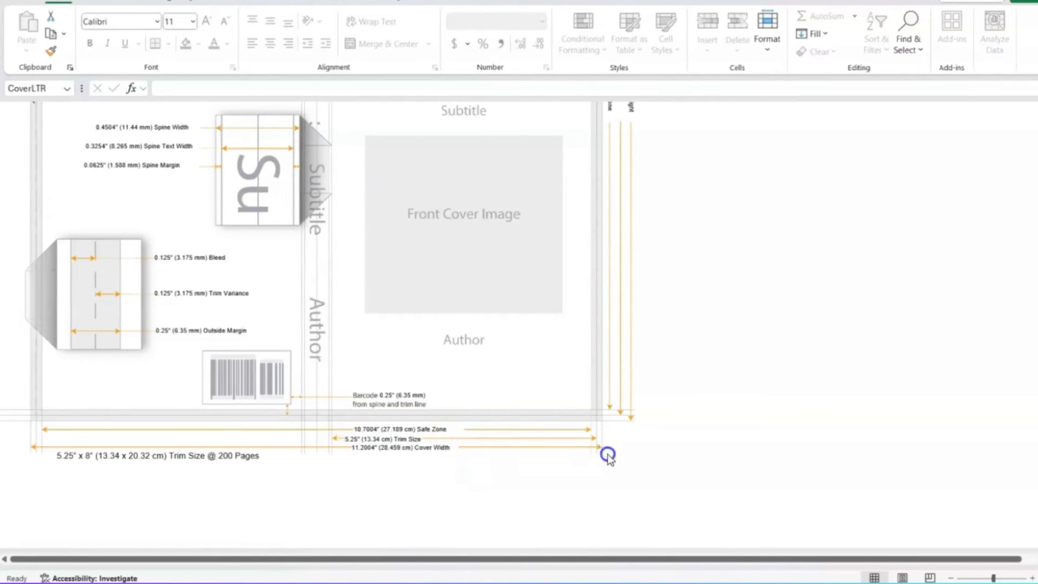
{"action": "scroll", "coordinate": [751, 420], "scroll_direction": "up", "scroll_amount": 3}
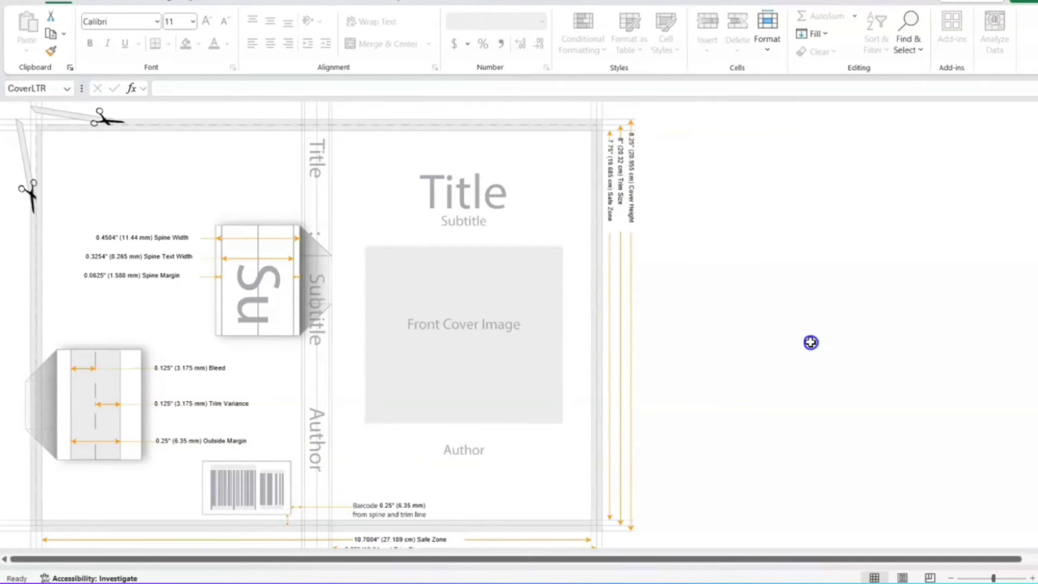
{"action": "scroll", "coordinate": [751, 372], "scroll_direction": "down", "scroll_amount": 1}
{"action": "scroll", "coordinate": [752, 371], "scroll_direction": "up", "scroll_amount": 1}
{"action": "scroll", "coordinate": [638, 216], "scroll_direction": "down", "scroll_amount": 5}
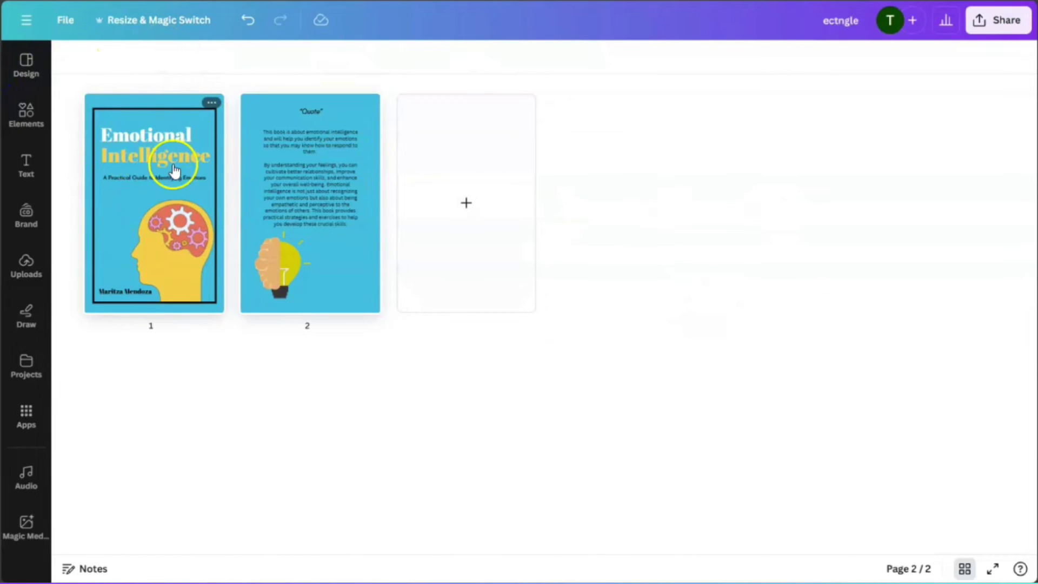
Step: Download only page 1, the front cover, as a PNG image
{"action": "left_click", "coordinate": [1007, 25]}
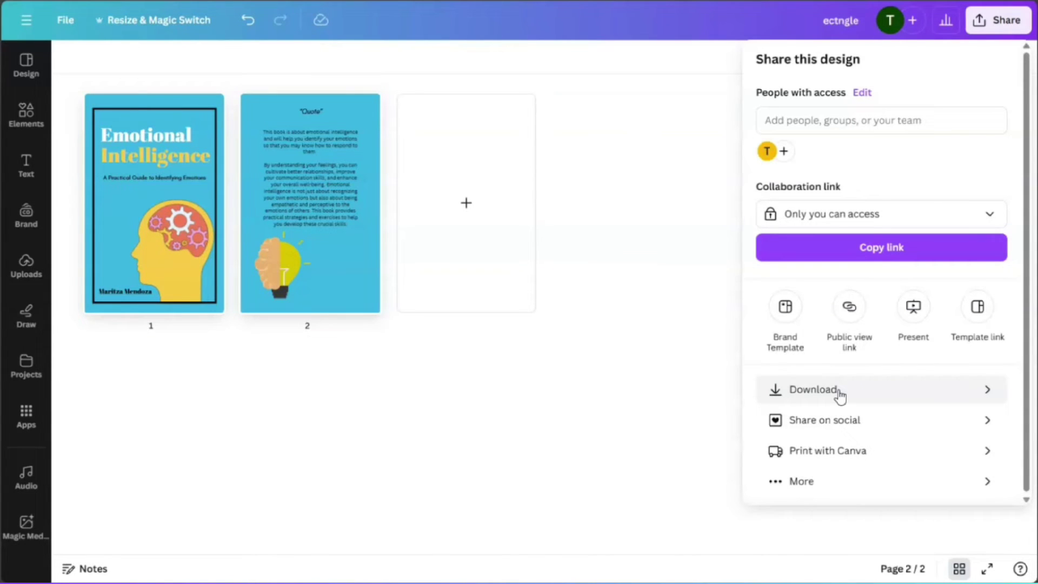
{"action": "left_click", "coordinate": [839, 390]}
{"action": "left_click", "coordinate": [887, 292]}
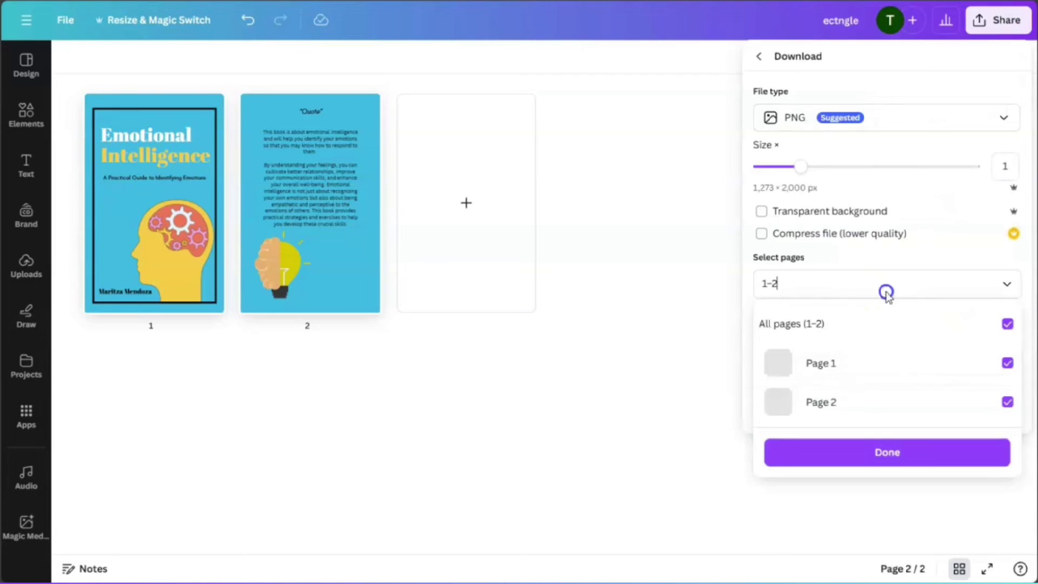
{"action": "left_click", "coordinate": [998, 20]}
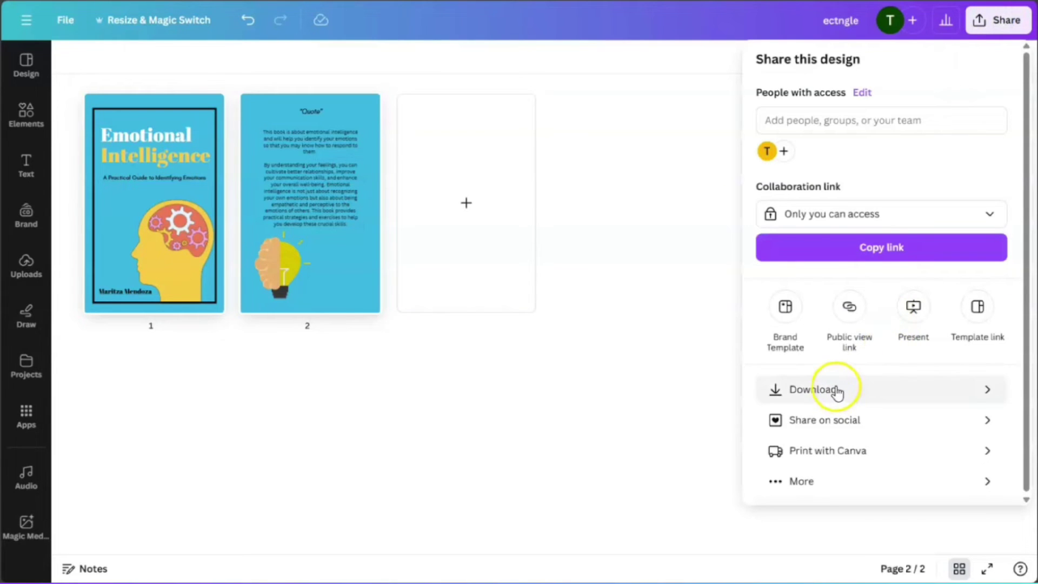
{"action": "left_click", "coordinate": [838, 390]}
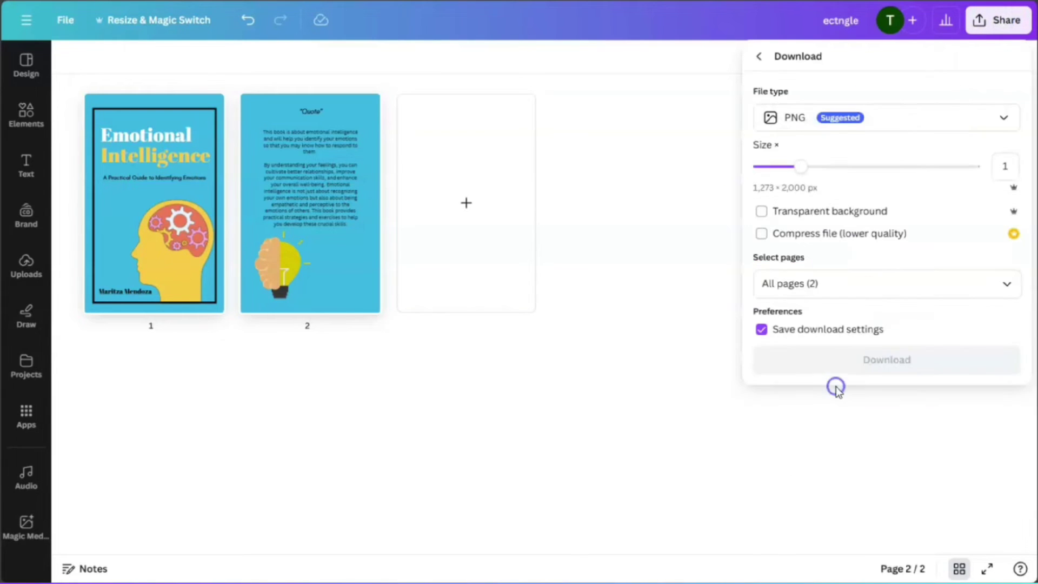
{"action": "left_click", "coordinate": [1017, 283]}
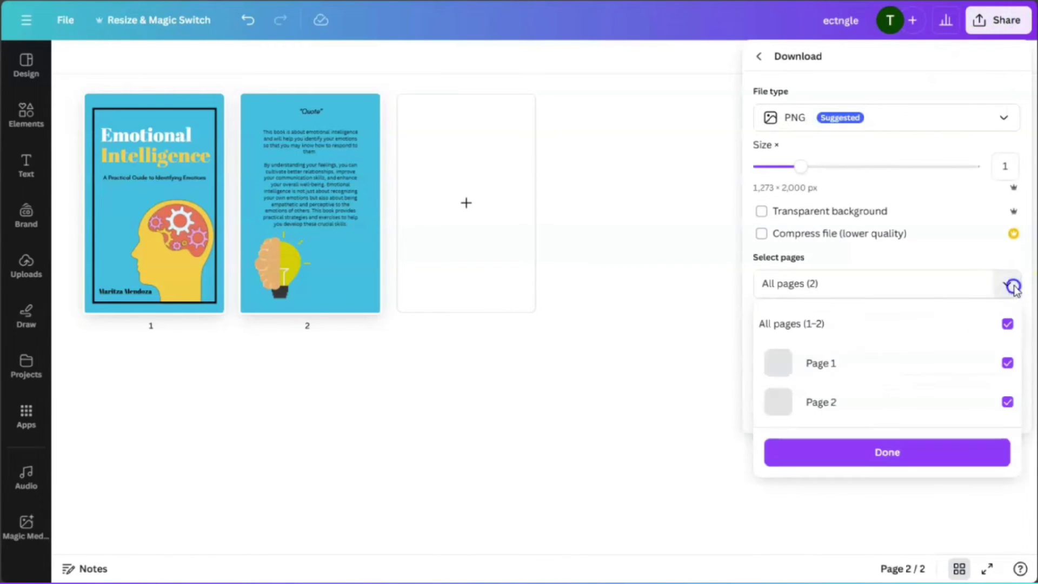
{"action": "left_click", "coordinate": [1009, 326]}
{"action": "left_click", "coordinate": [1009, 364]}
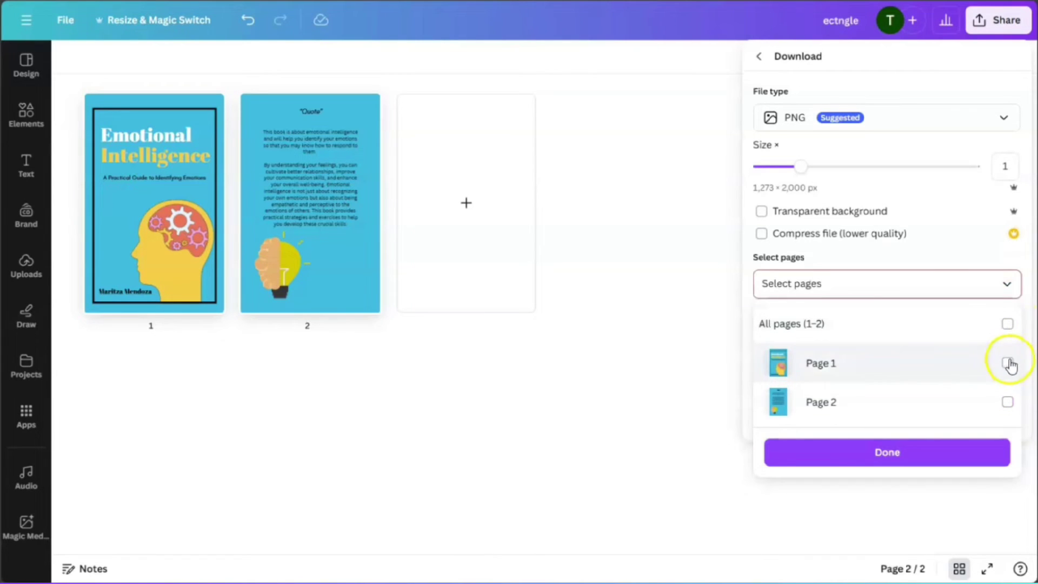
{"action": "left_click", "coordinate": [897, 453]}
{"action": "left_click", "coordinate": [927, 361]}
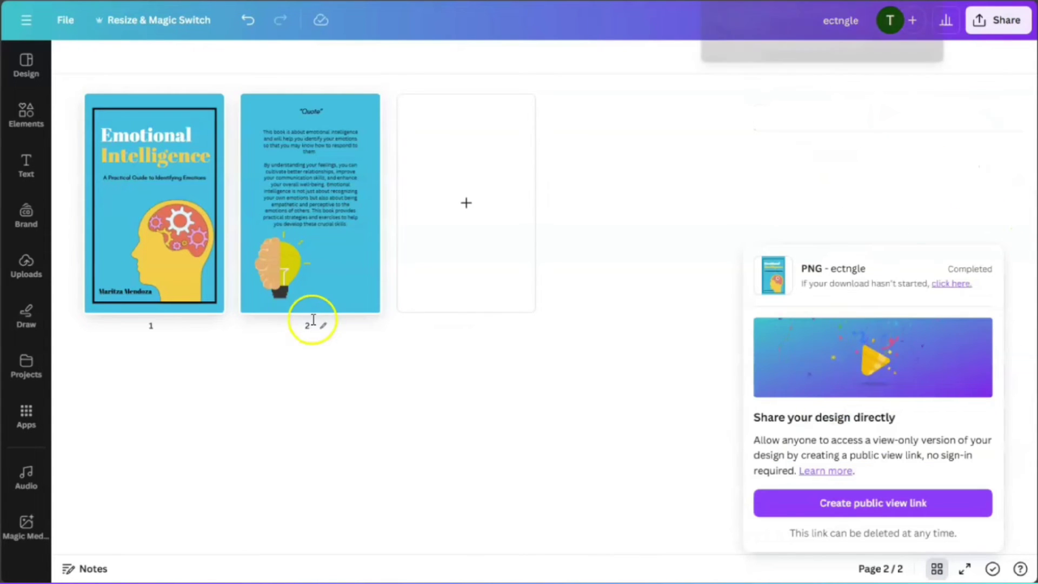
Step: Download page 2, the back page, as its own PNG image
{"action": "left_click", "coordinate": [308, 262]}
{"action": "left_click", "coordinate": [1001, 22]}
{"action": "left_click", "coordinate": [903, 364]}
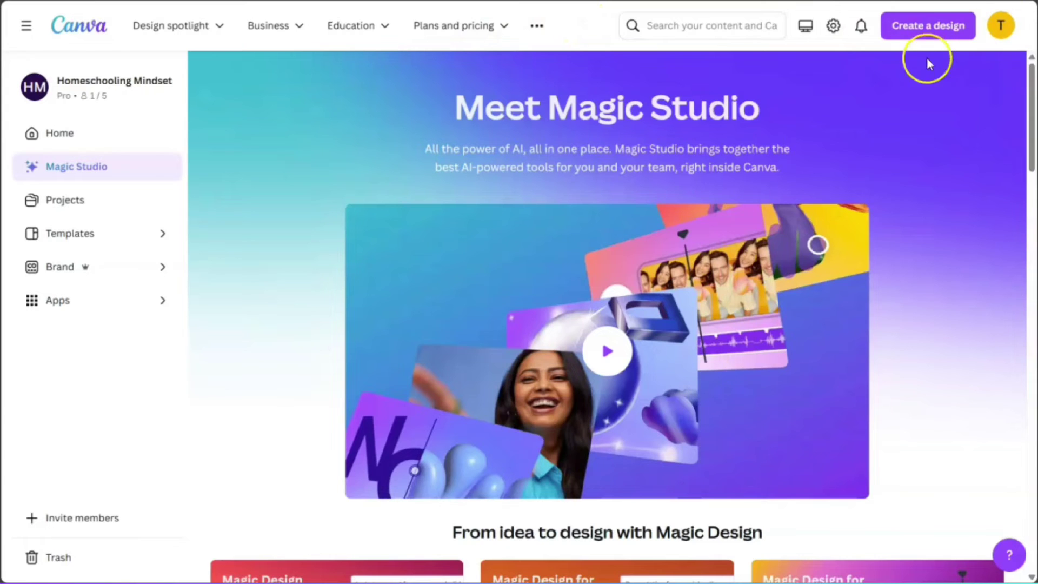
Step: Create a custom-size blank design 11.2 in wide by 8.25 in high, checking the width in KDP_Calculator
{"action": "left_click", "coordinate": [928, 27]}
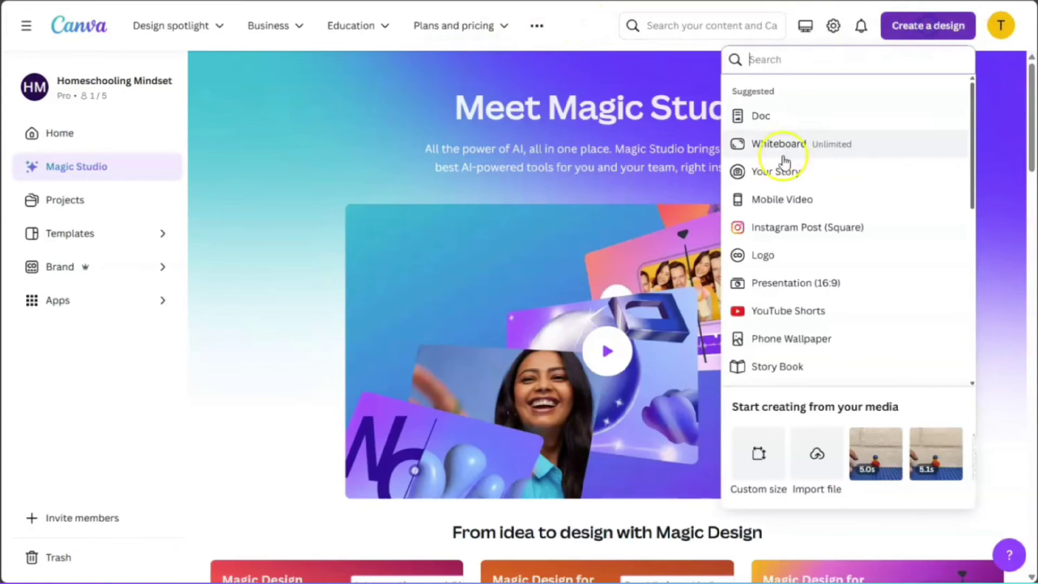
{"action": "left_click", "coordinate": [748, 463]}
{"action": "left_click", "coordinate": [793, 116]}
{"action": "left_click_drag", "start_coordinate": [793, 115], "coordinate": [753, 123]}
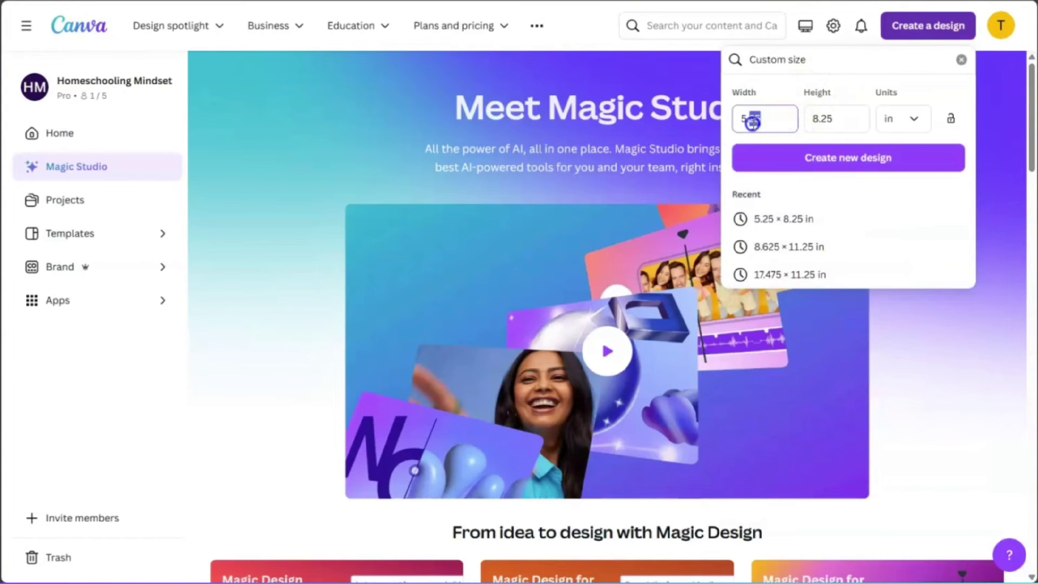
{"action": "left_click", "coordinate": [742, 118]}
{"action": "left_click", "coordinate": [782, 119]}
{"action": "left_click", "coordinate": [705, 120]}
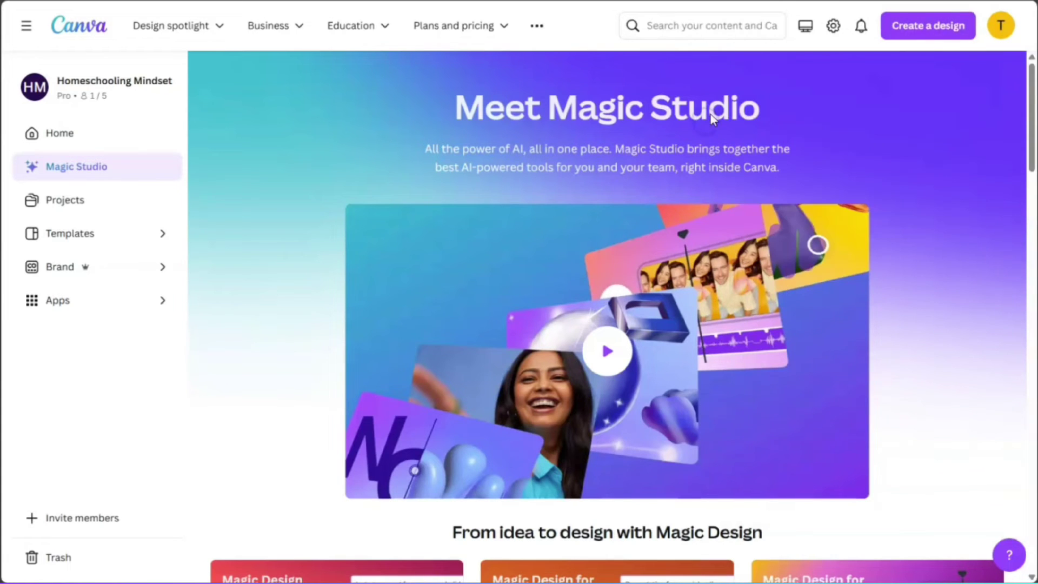
{"action": "left_click", "coordinate": [757, 581]}
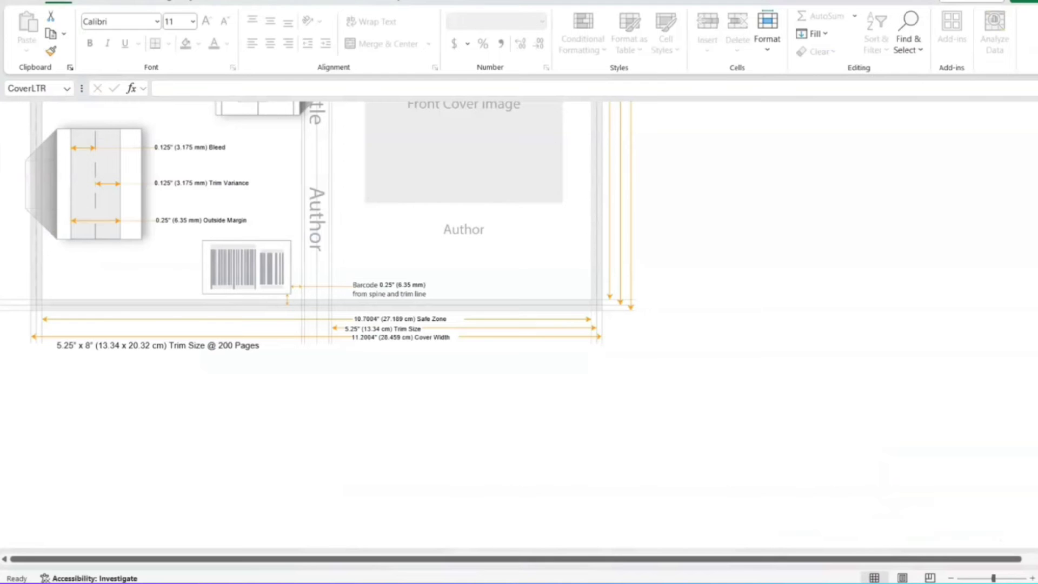
{"action": "key", "text": "alt+Tab"}
{"action": "left_click", "coordinate": [928, 26]}
{"action": "type", "text": "11.2"}
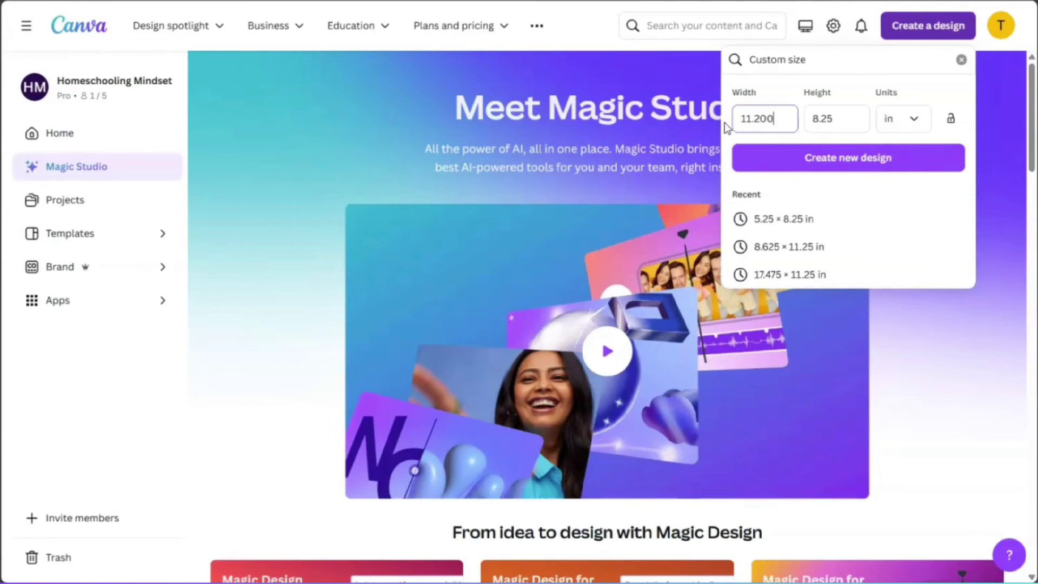
{"action": "left_click", "coordinate": [891, 165]}
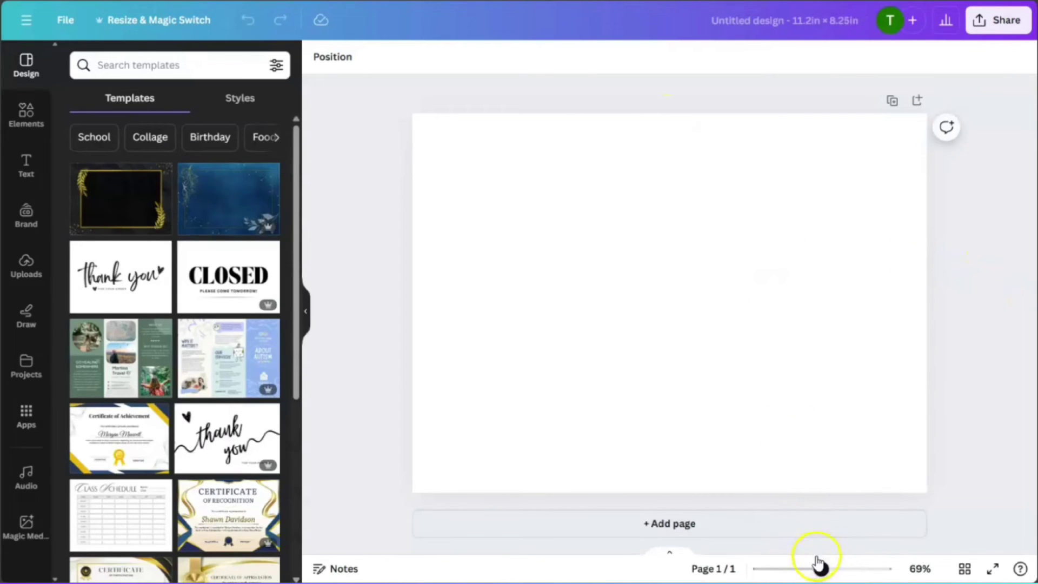
{"action": "left_click_drag", "start_coordinate": [822, 571], "coordinate": [819, 571]}
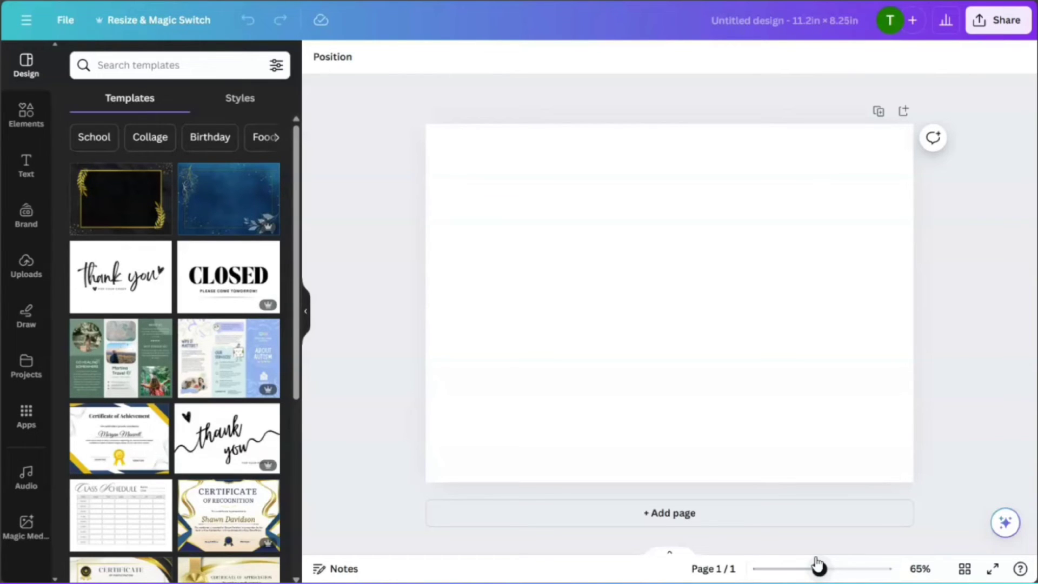
{"action": "left_click", "coordinate": [697, 292]}
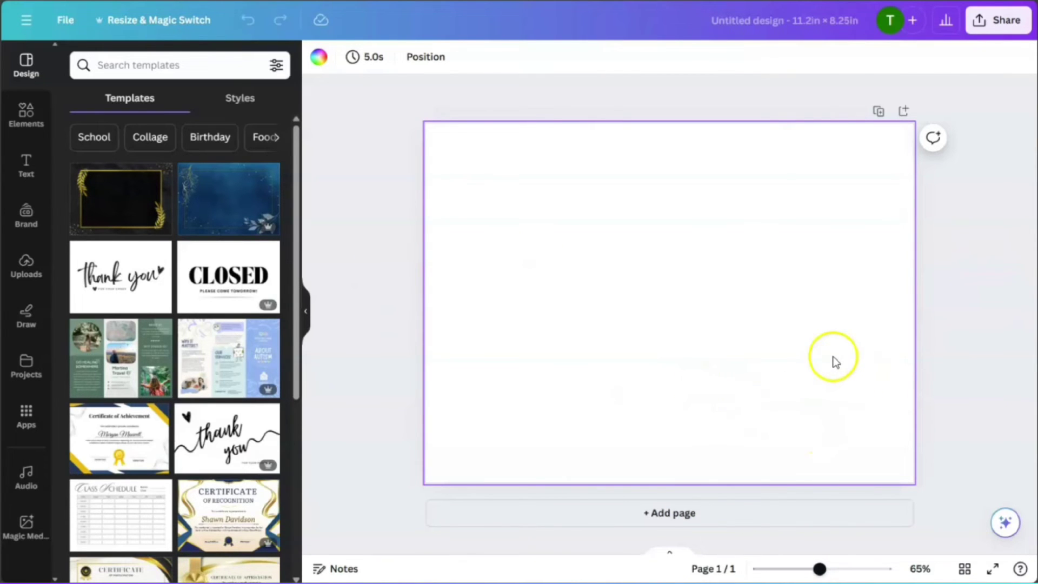
{"action": "left_click", "coordinate": [16, 273]}
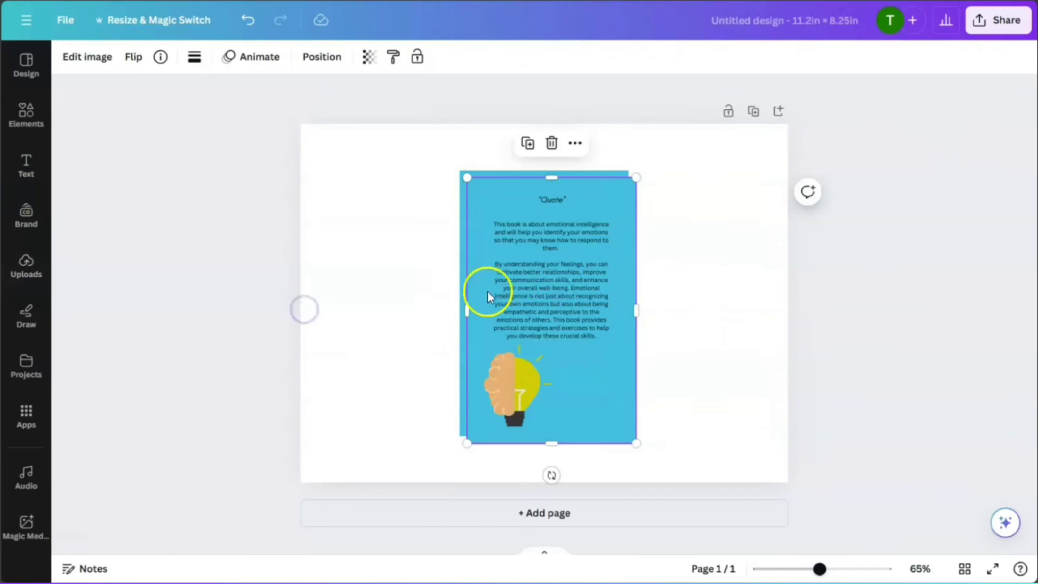
Step: Move and resize the back-page image to fill the left half and the front cover to fill the right
{"action": "left_click_drag", "start_coordinate": [487, 296], "coordinate": [332, 279]}
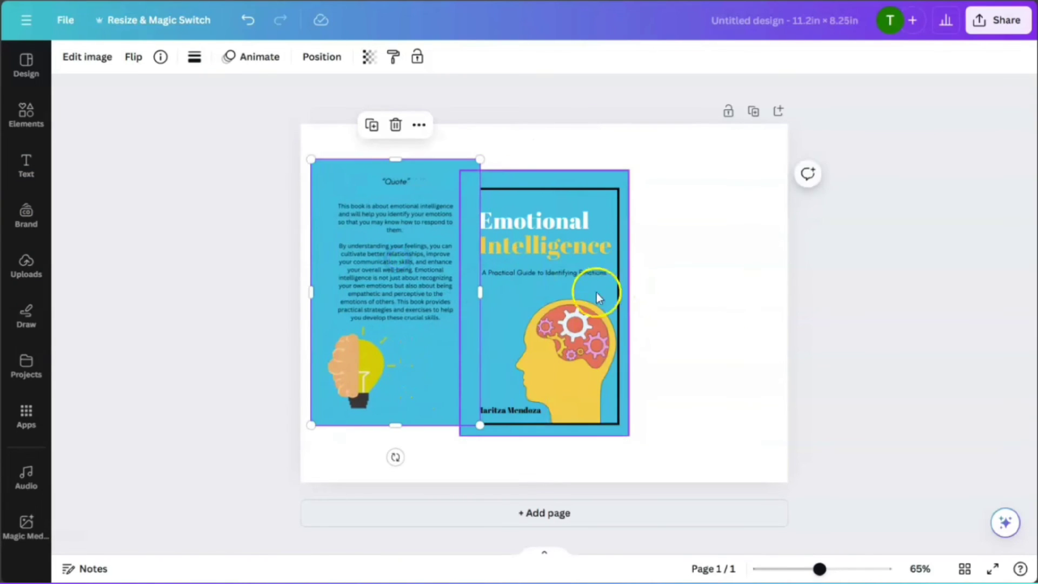
{"action": "left_click_drag", "start_coordinate": [588, 301], "coordinate": [661, 296]}
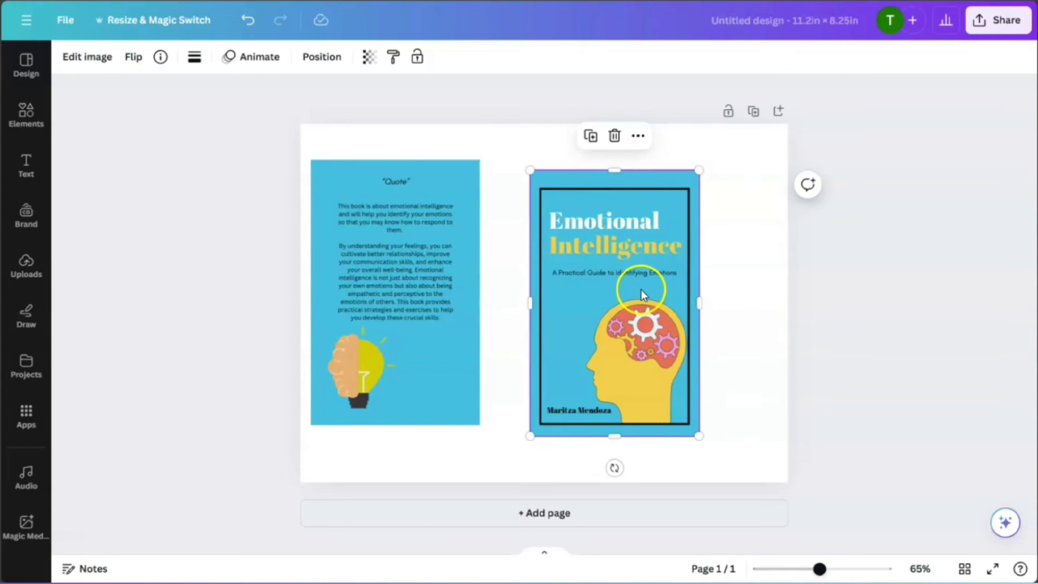
{"action": "mouse_move", "coordinate": [637, 290]}
{"action": "left_mouse_down"}
{"action": "mouse_move", "coordinate": [720, 252]}
{"action": "mouse_move", "coordinate": [628, 273]}
{"action": "left_mouse_up"}
{"action": "left_click_drag", "start_coordinate": [526, 423], "coordinate": [547, 470]}
{"action": "left_click_drag", "start_coordinate": [422, 337], "coordinate": [412, 301]}
{"action": "left_click_drag", "start_coordinate": [471, 391], "coordinate": [530, 482]}
{"action": "left_click", "coordinate": [543, 398]}
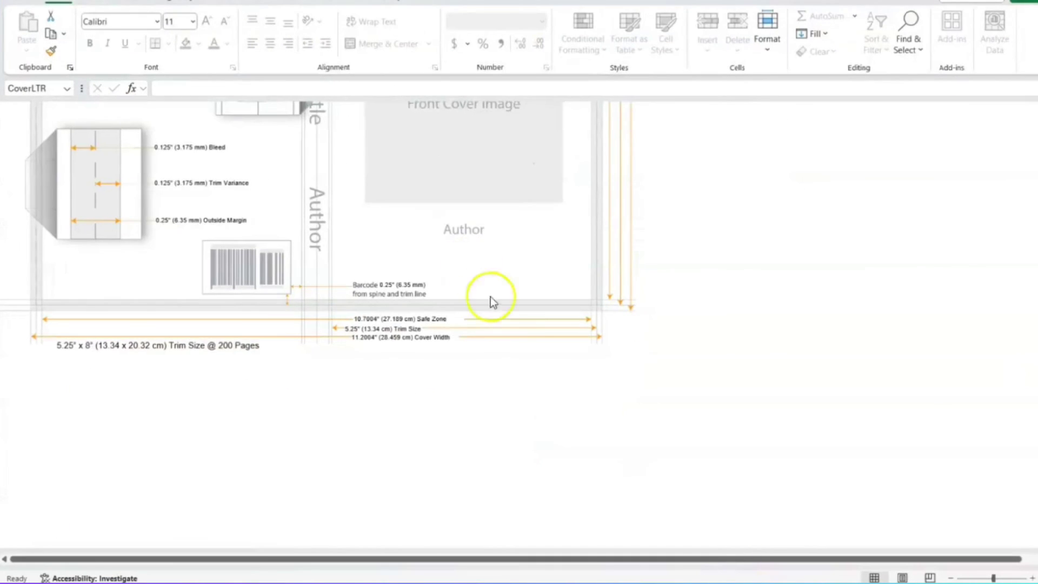
{"action": "scroll", "coordinate": [512, 313], "scroll_direction": "up", "scroll_amount": 5}
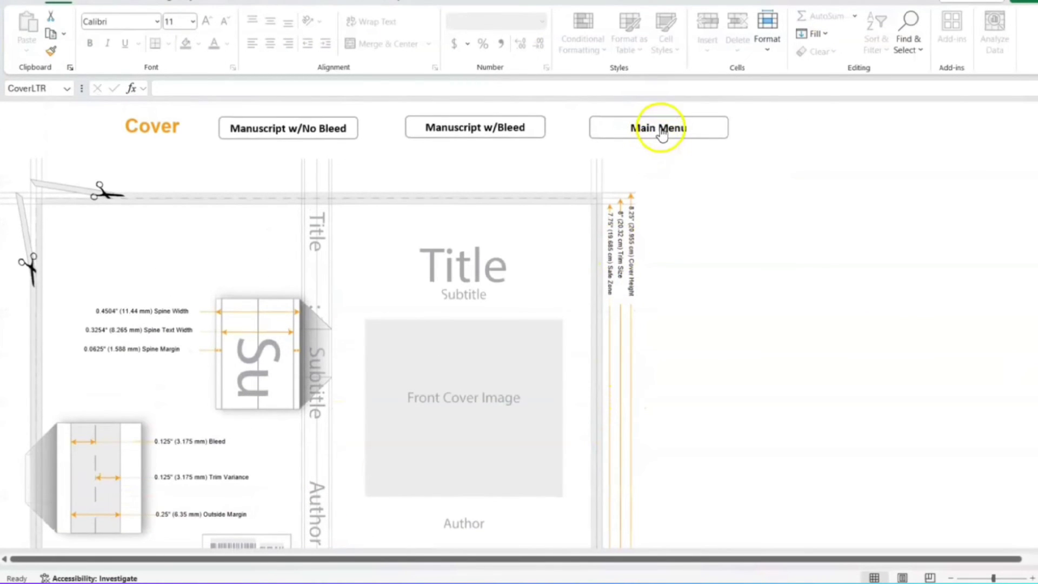
Step: Return to the KDP_Calculator's main page with the trim-size table
{"action": "left_click", "coordinate": [660, 130]}
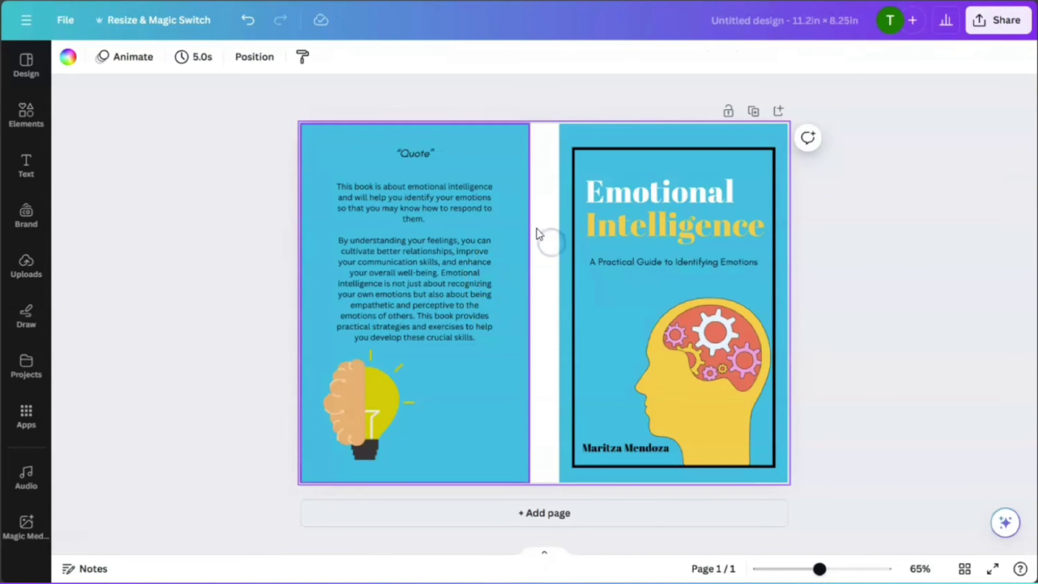
Step: Set the page background to the covers' light aqua blue so the spine gap blends in
{"action": "left_click", "coordinate": [68, 56]}
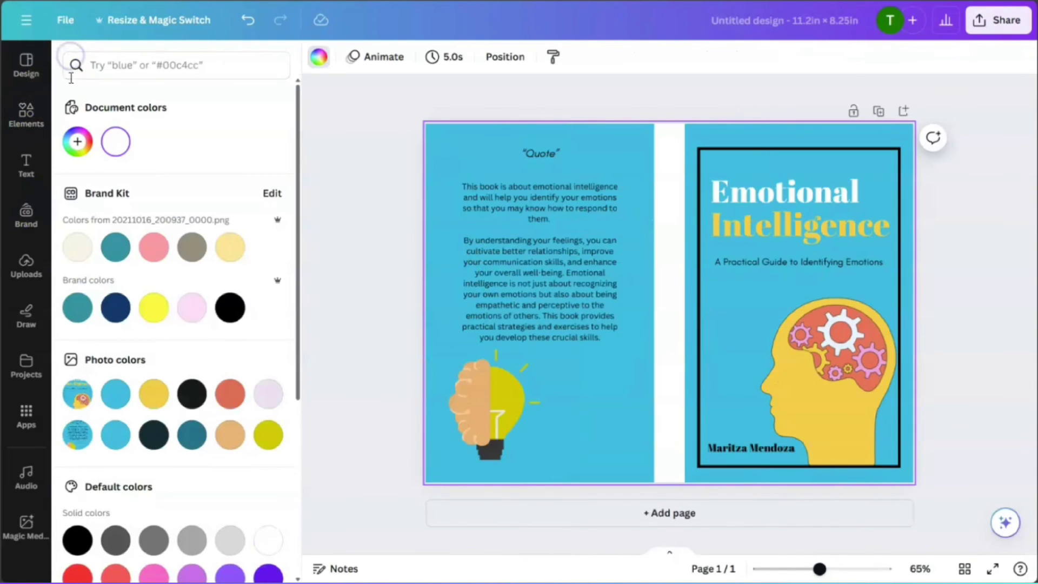
{"action": "left_click", "coordinate": [152, 314]}
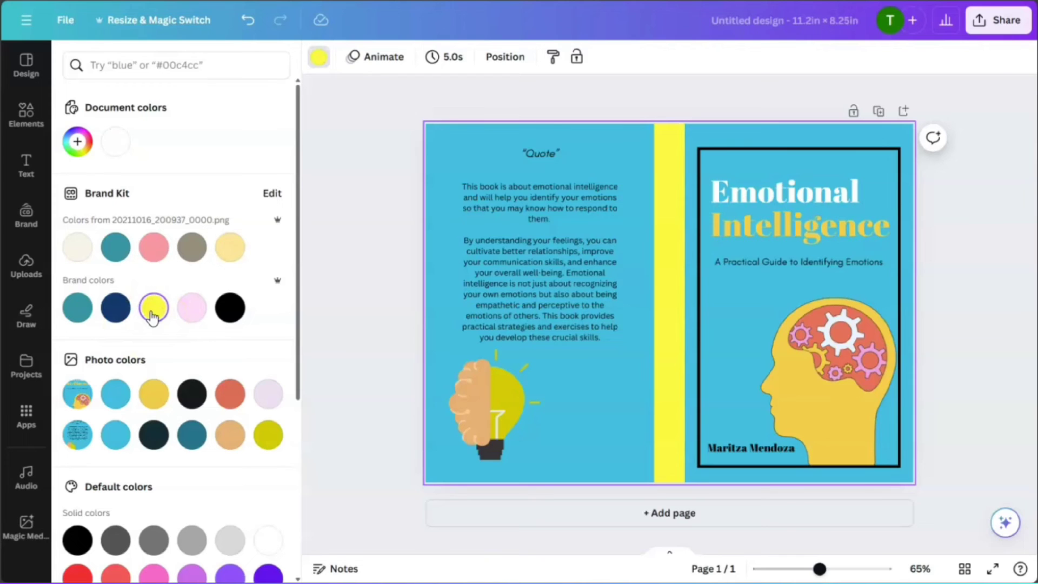
{"action": "left_click", "coordinate": [232, 396]}
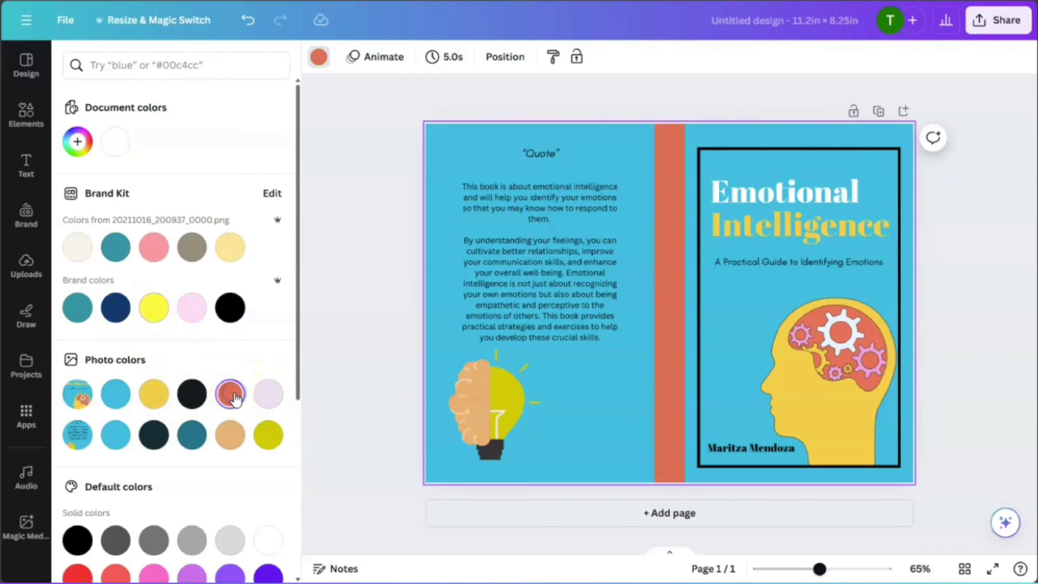
{"action": "left_click", "coordinate": [115, 394]}
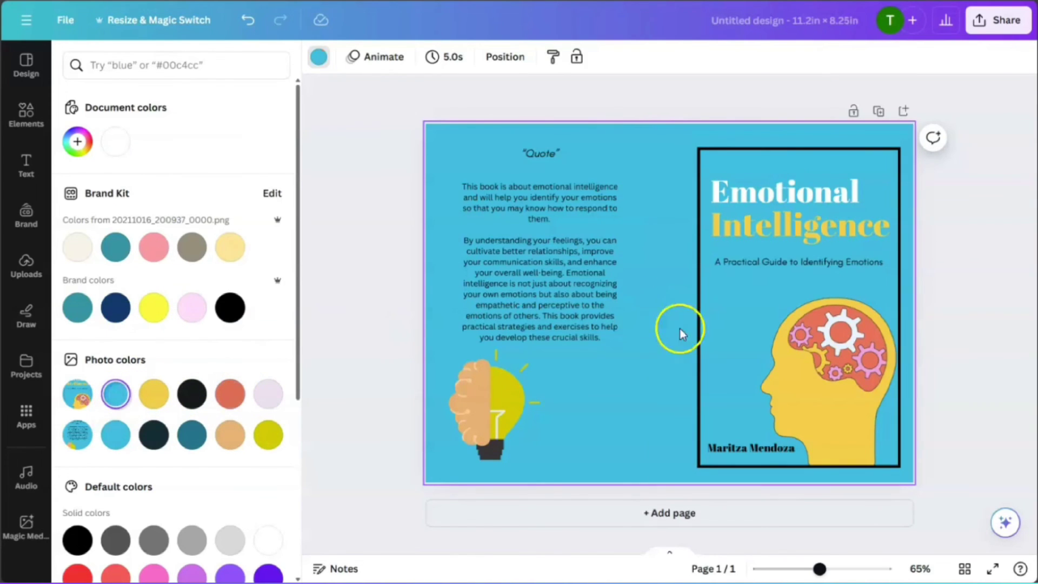
{"action": "left_click", "coordinate": [962, 326]}
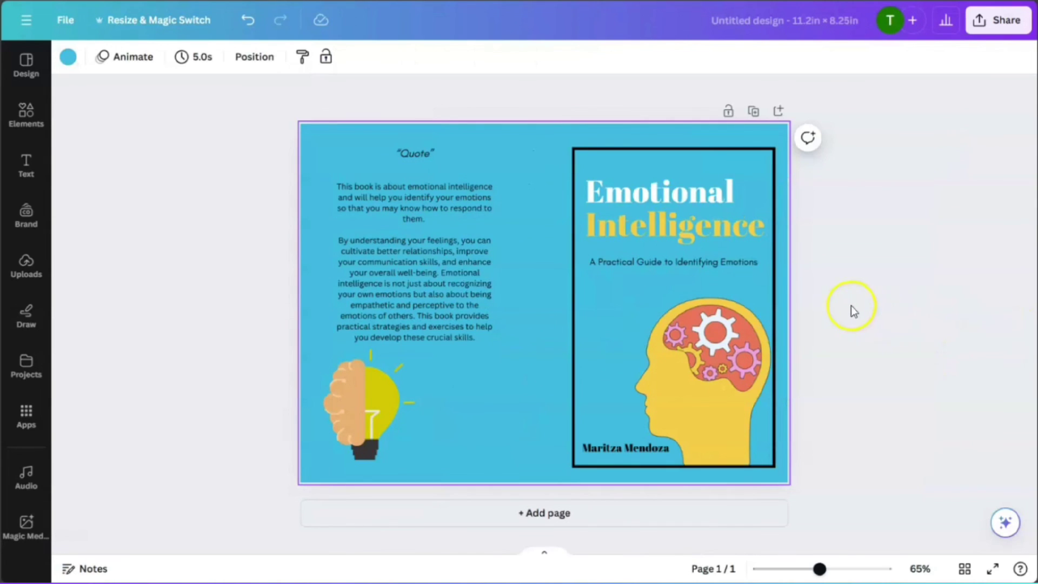
{"action": "left_click", "coordinate": [539, 304]}
{"action": "left_click", "coordinate": [942, 362]}
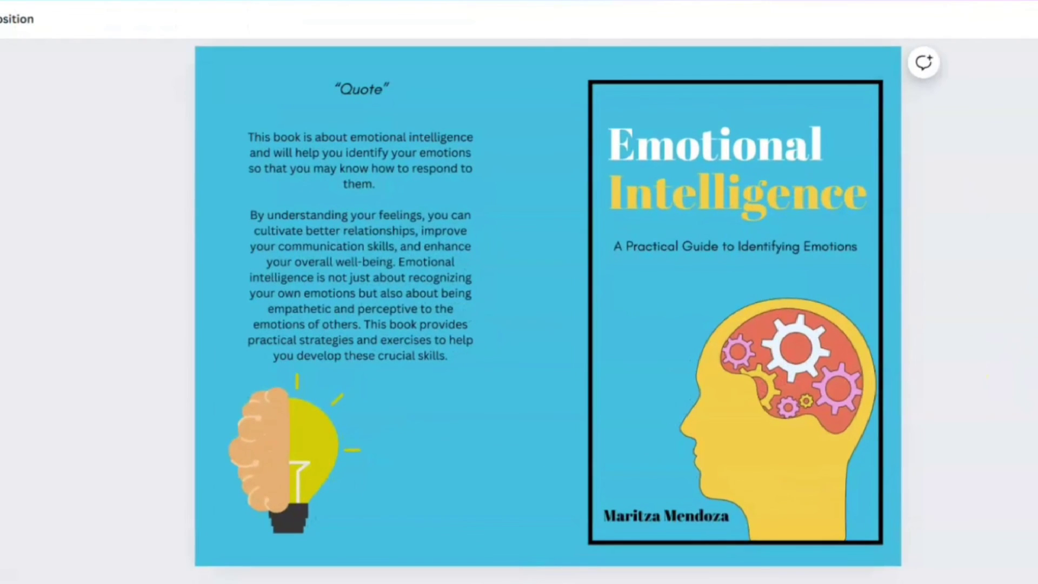